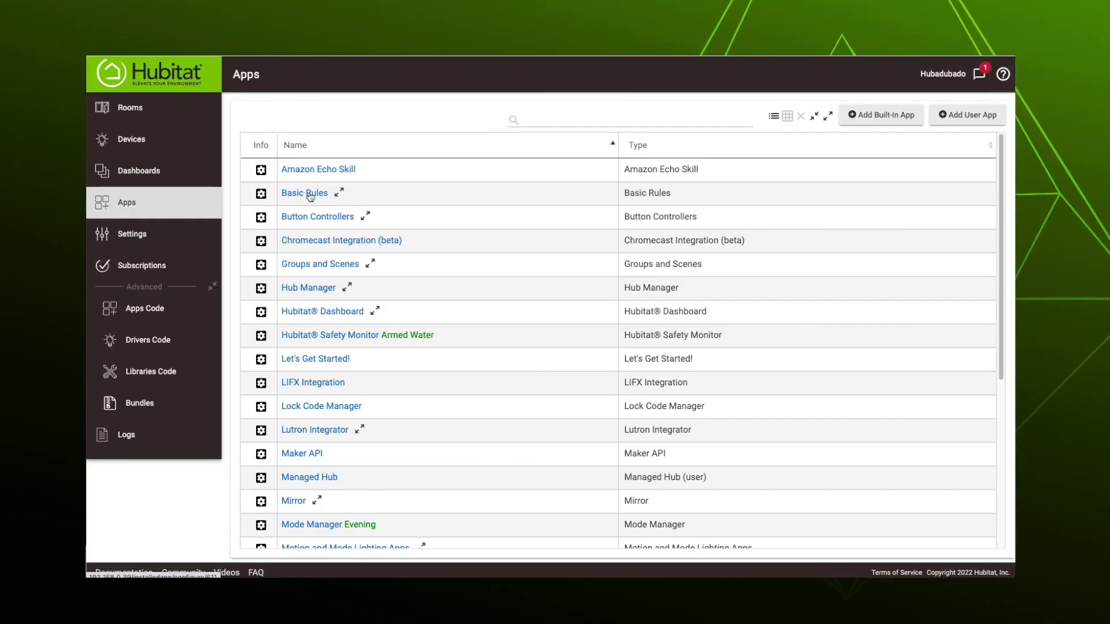
Start a new Basic Rule triggered when both iPhones' presence shows everyone has left
left_click(306, 194)
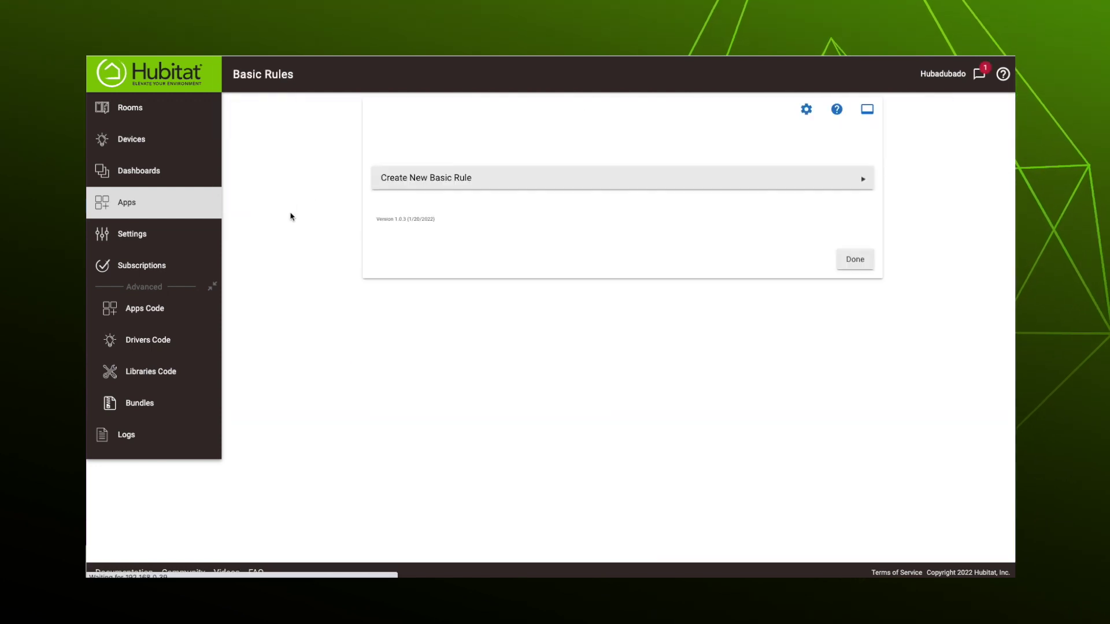
left_click(416, 179)
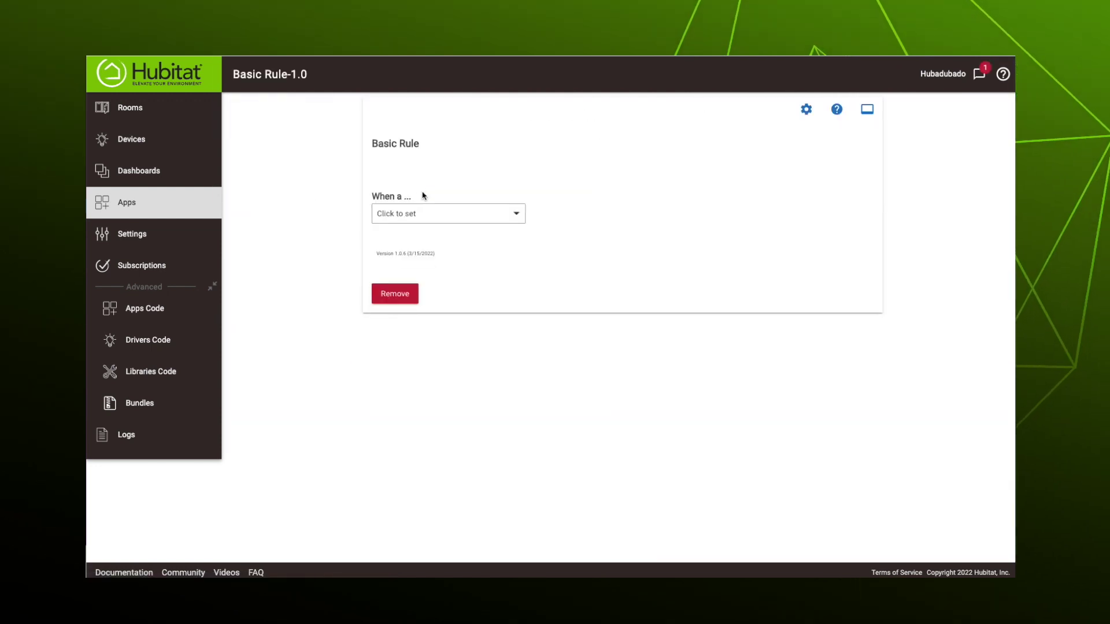
left_click(434, 215)
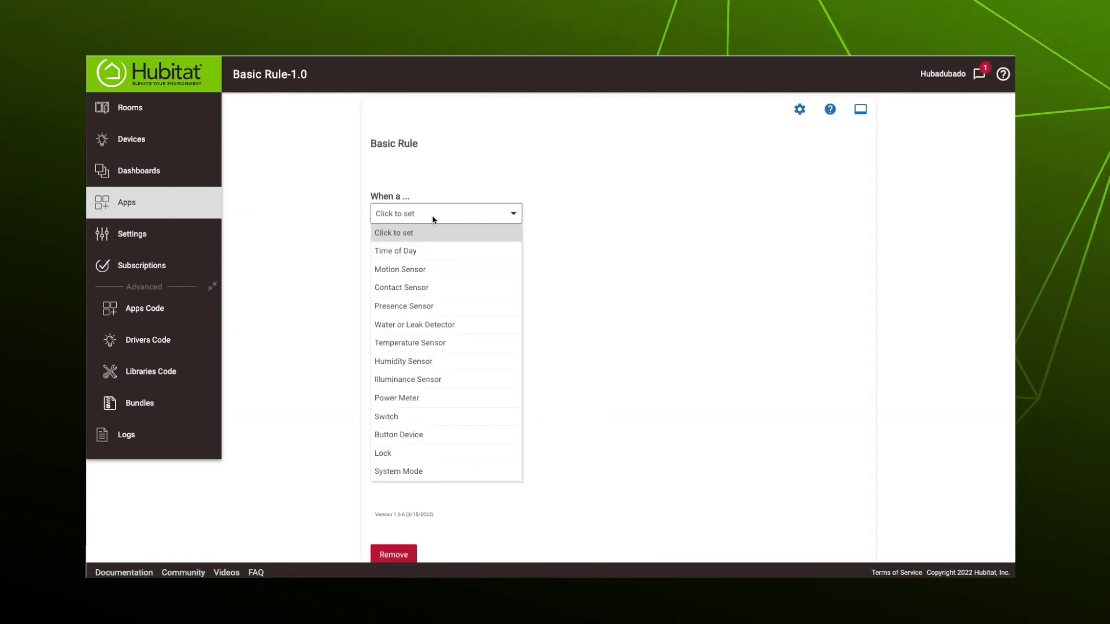
left_click(415, 306)
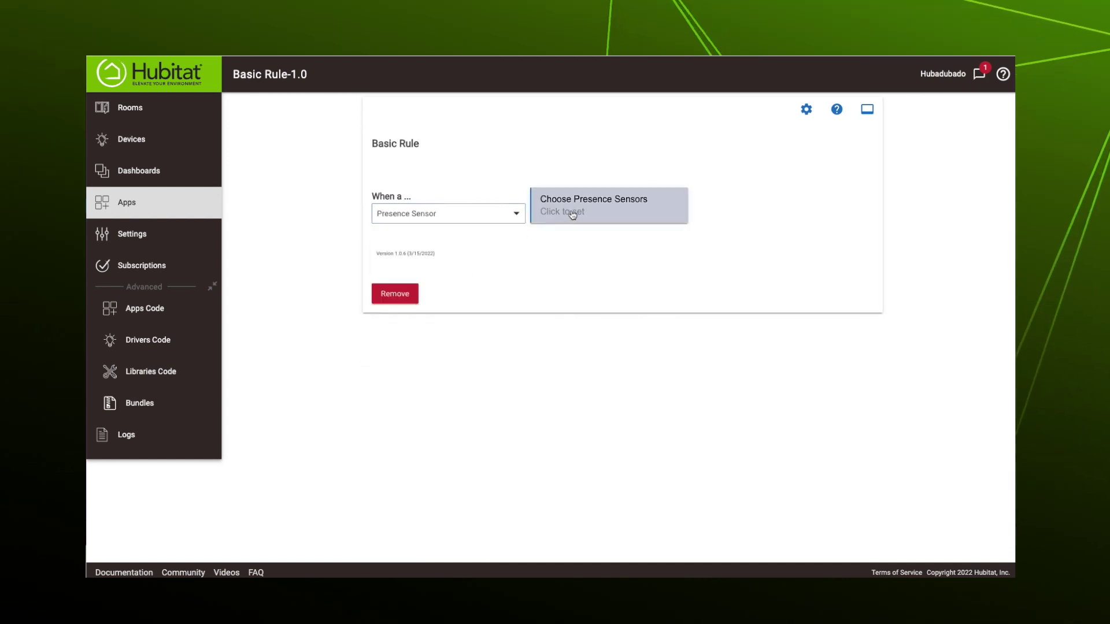
left_click(571, 213)
left_click(540, 234)
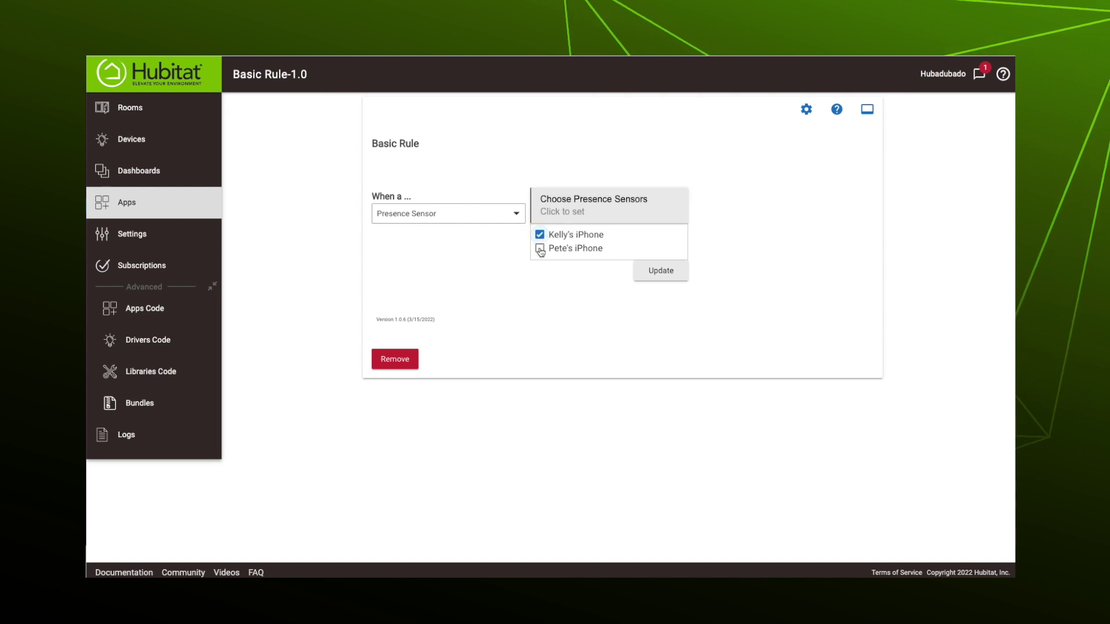
left_click(540, 248)
left_click(654, 270)
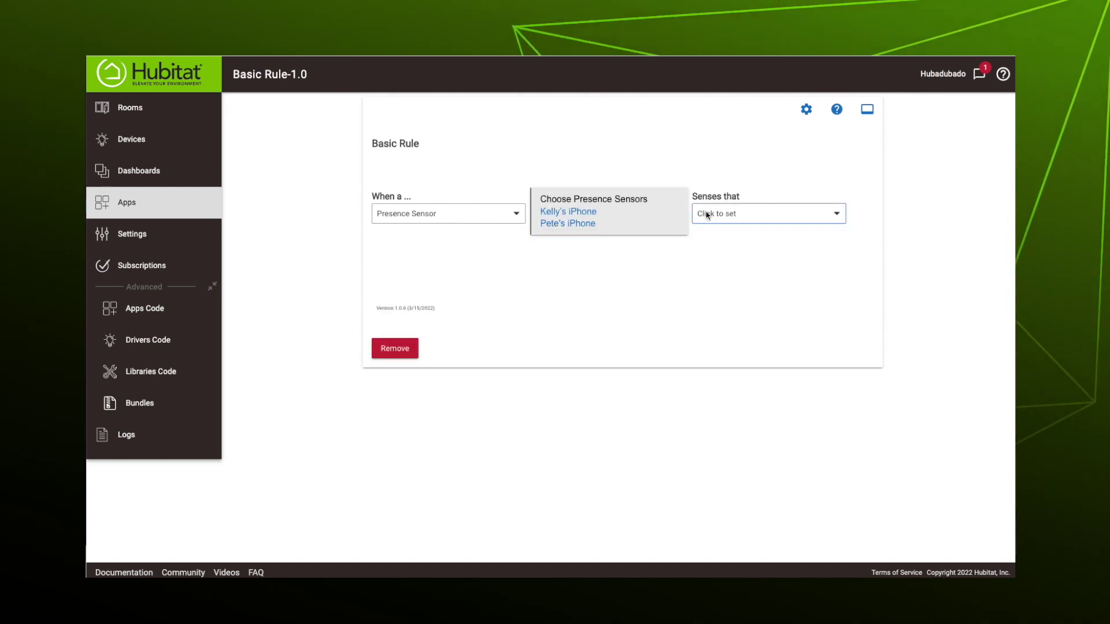
left_click(763, 214)
left_click(719, 274)
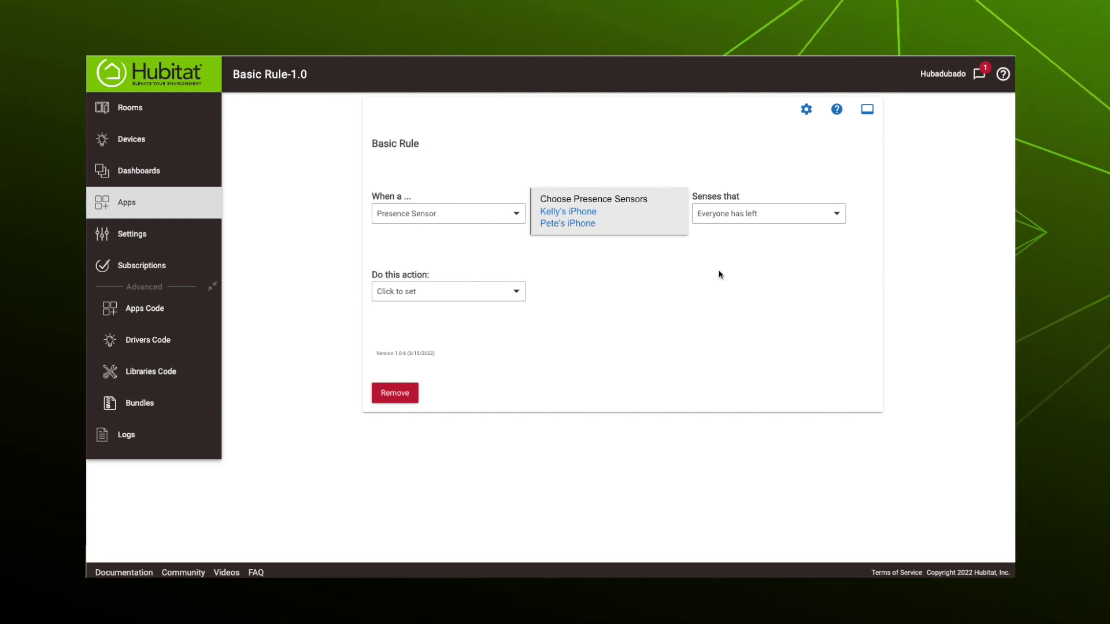
Make the rule lock the Front lock and save it
left_click(481, 292)
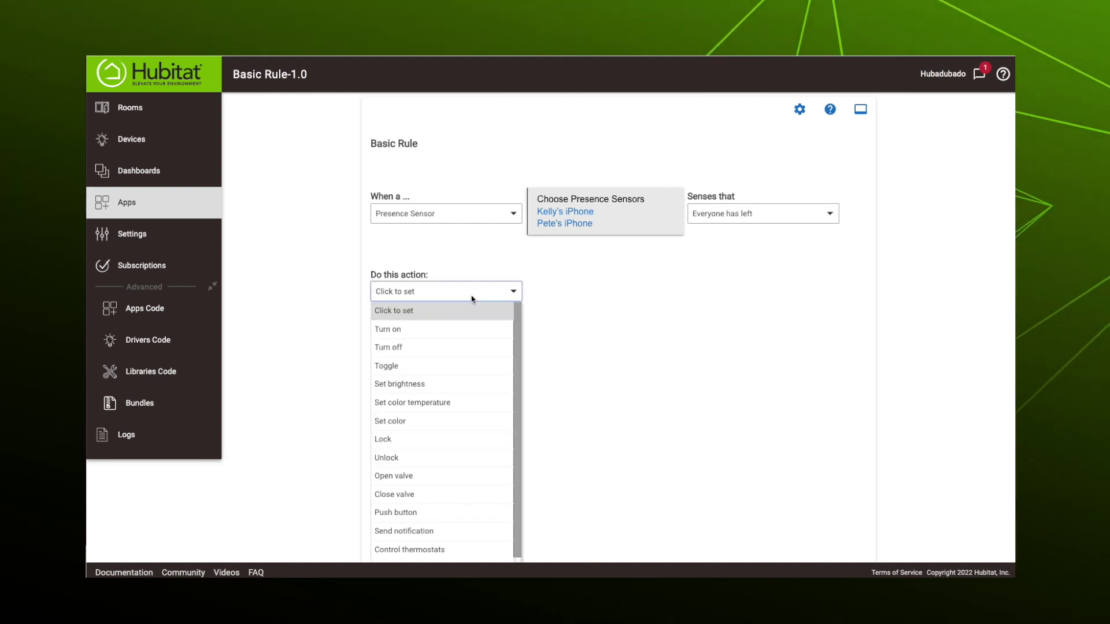
left_click(423, 440)
left_click(610, 284)
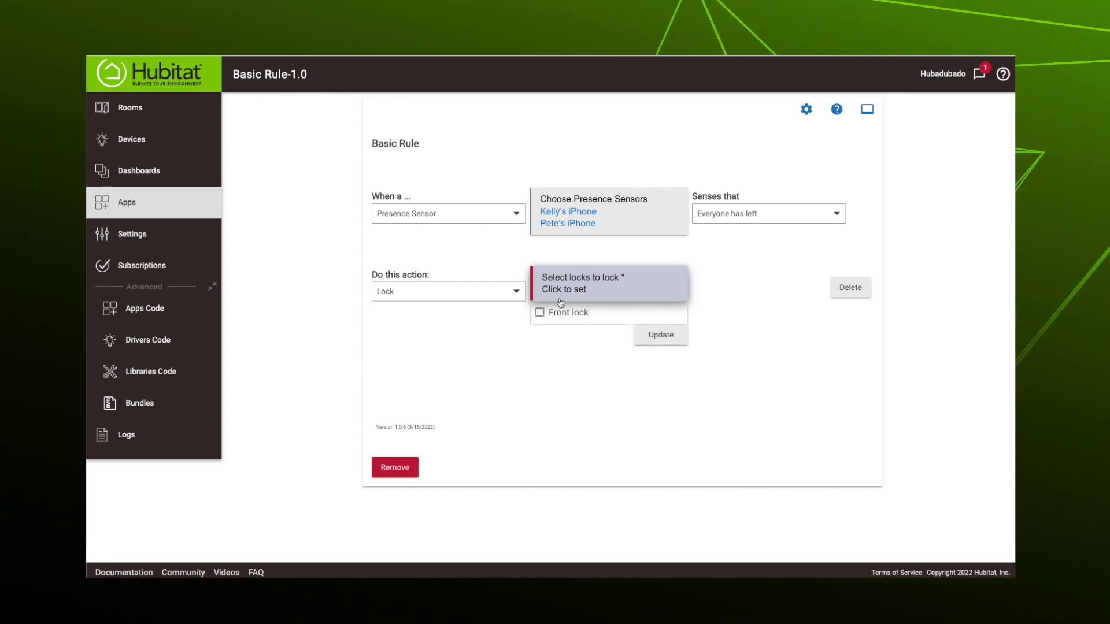
left_click(539, 312)
left_click(661, 335)
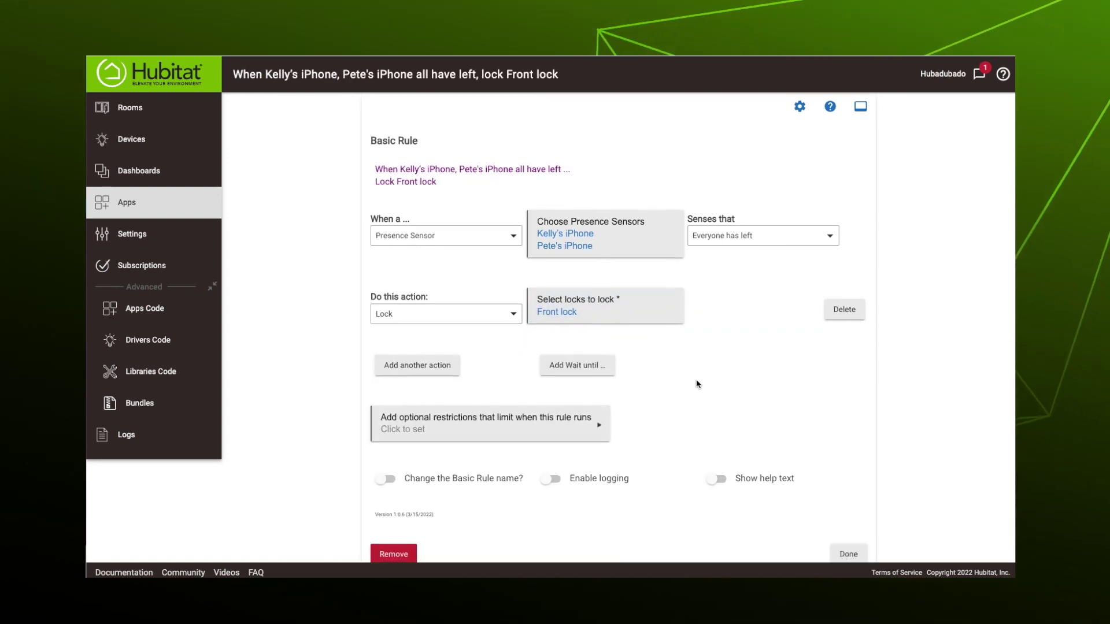
scroll(696, 384, "down", 1)
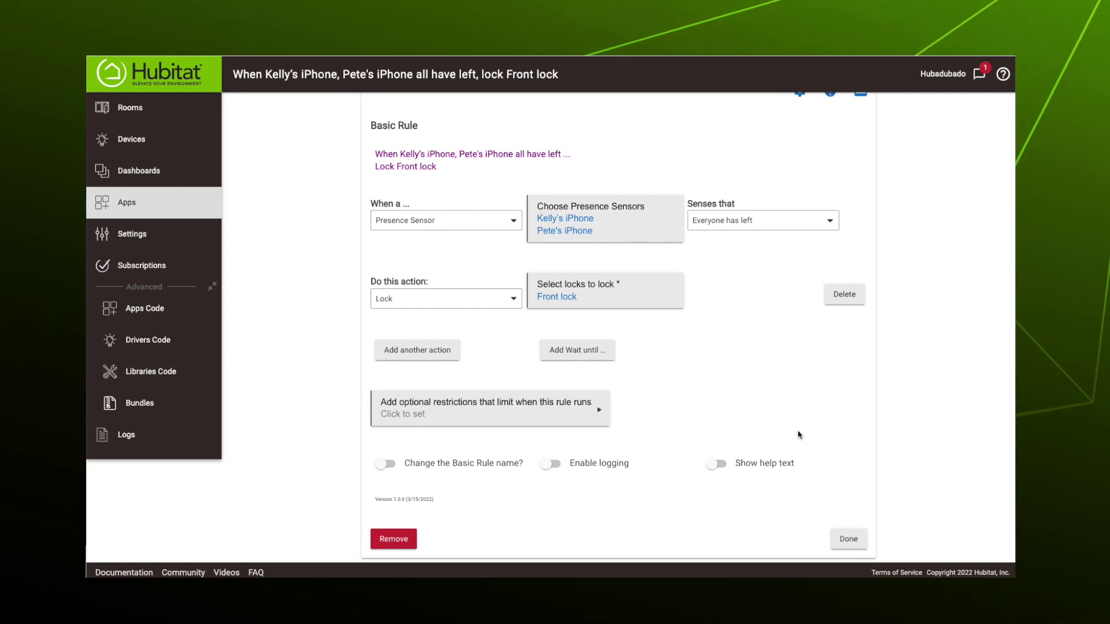
left_click(848, 539)
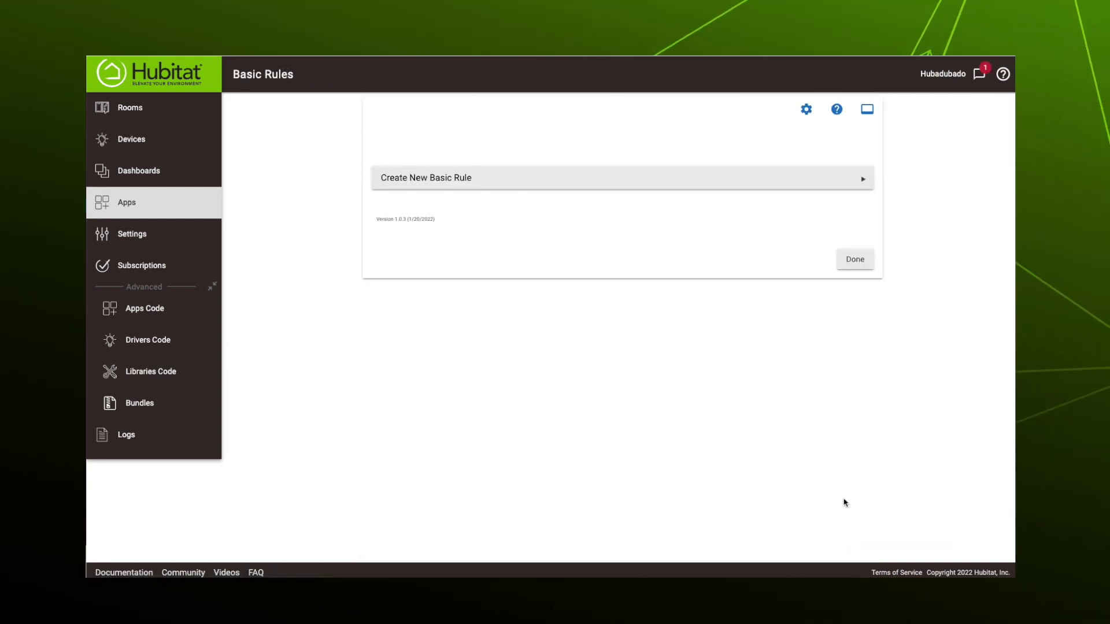
Return to the Apps list and open Mode Manager
left_click(850, 260)
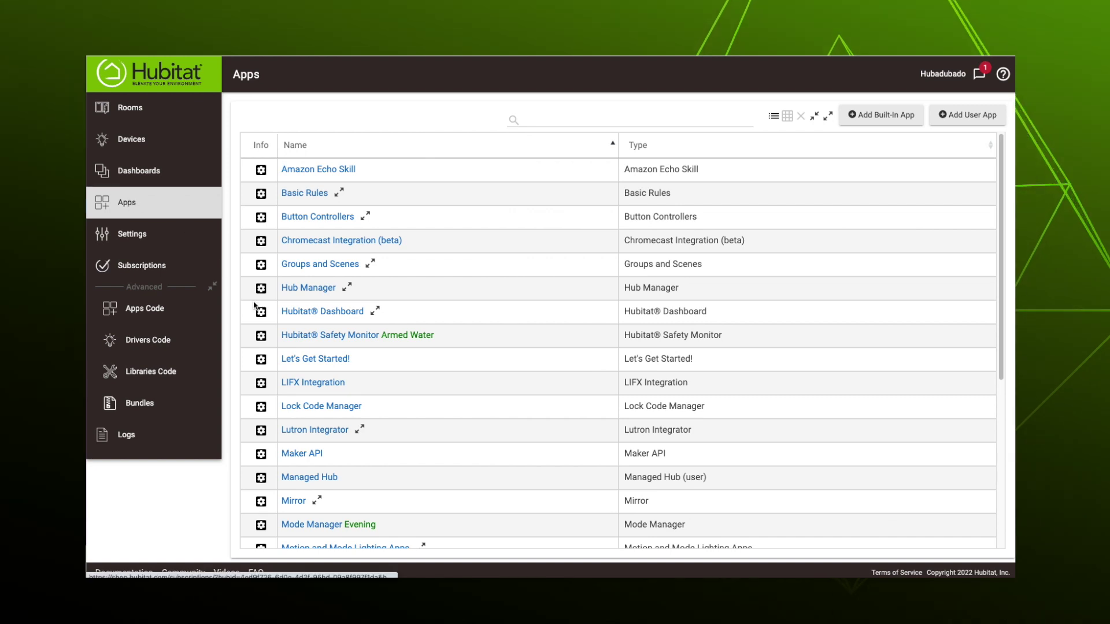
left_click(325, 524)
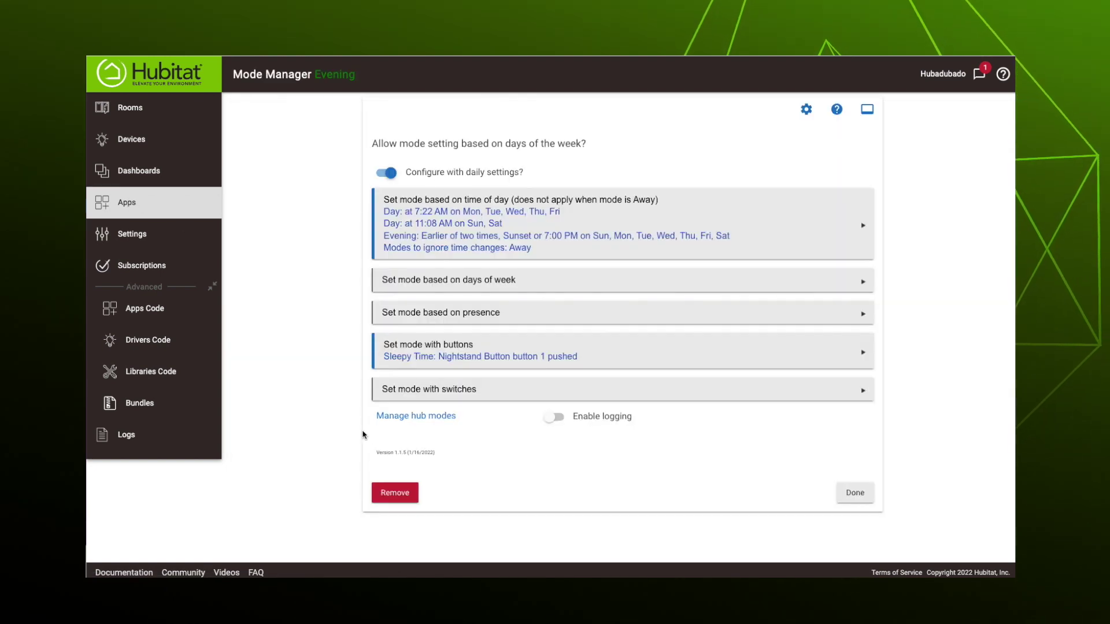
left_click(415, 421)
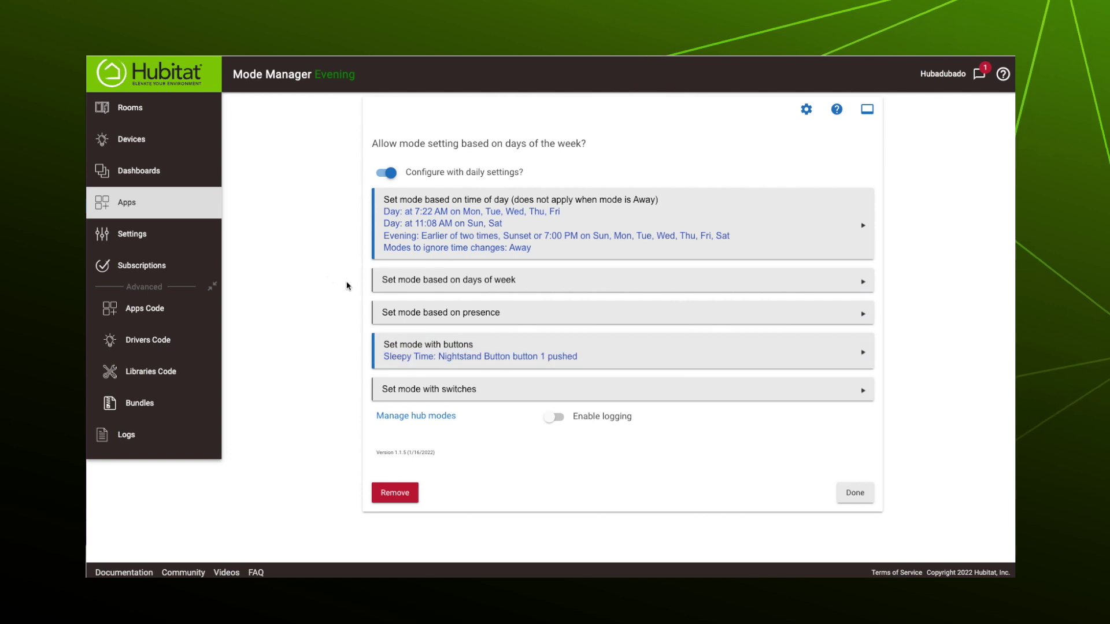
Set presence-based Away mode for when both iPhones leave, then close Mode Manager
left_click(460, 312)
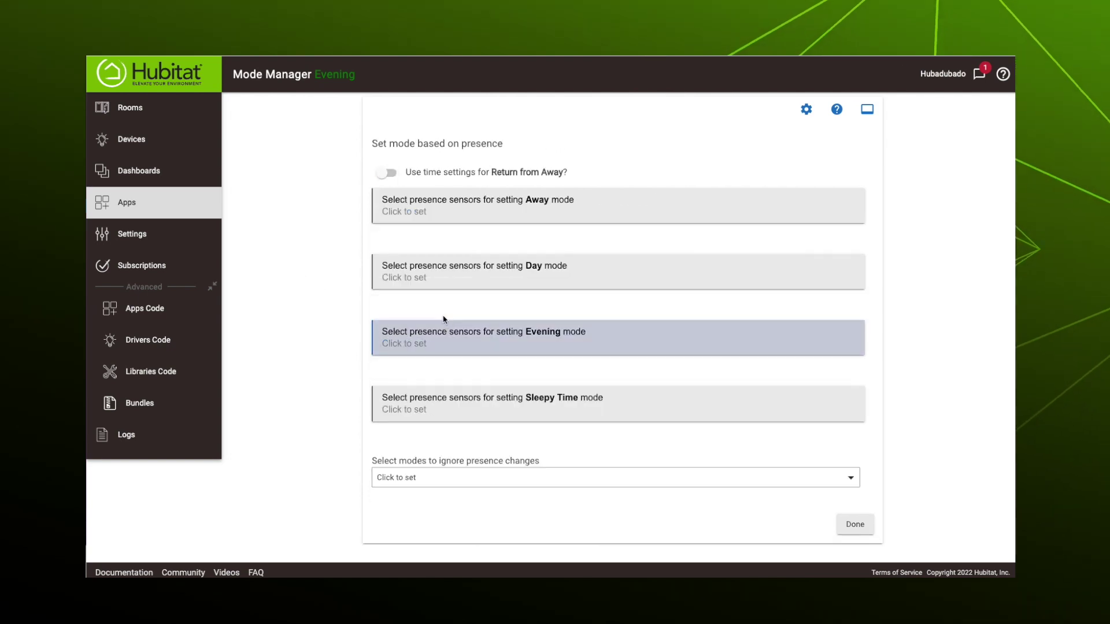
left_click(457, 213)
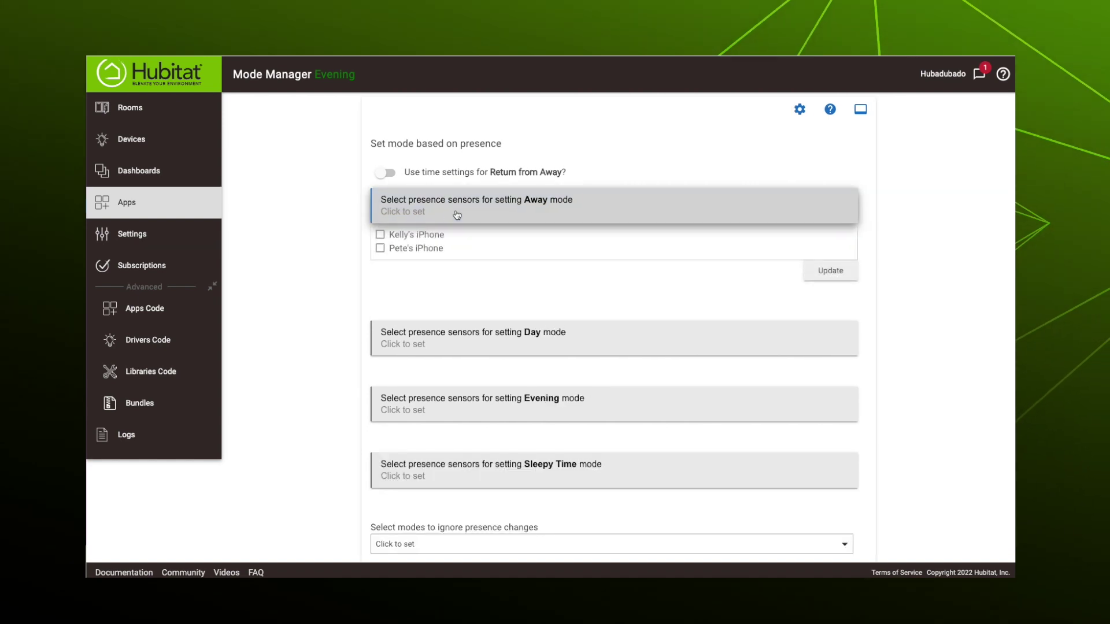
left_click(380, 235)
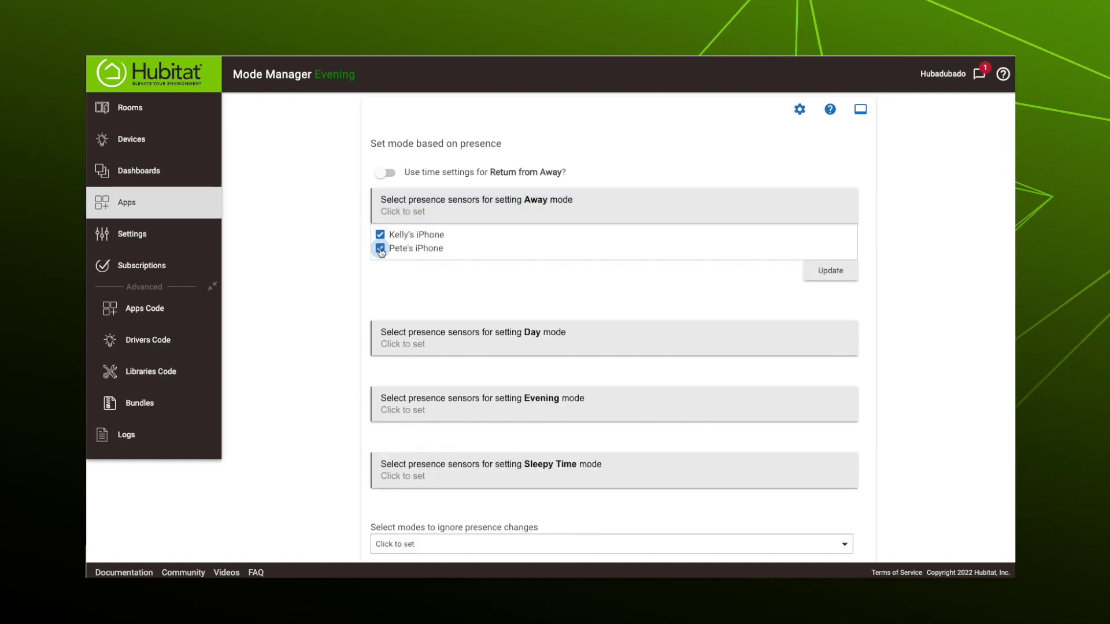
left_click(829, 280)
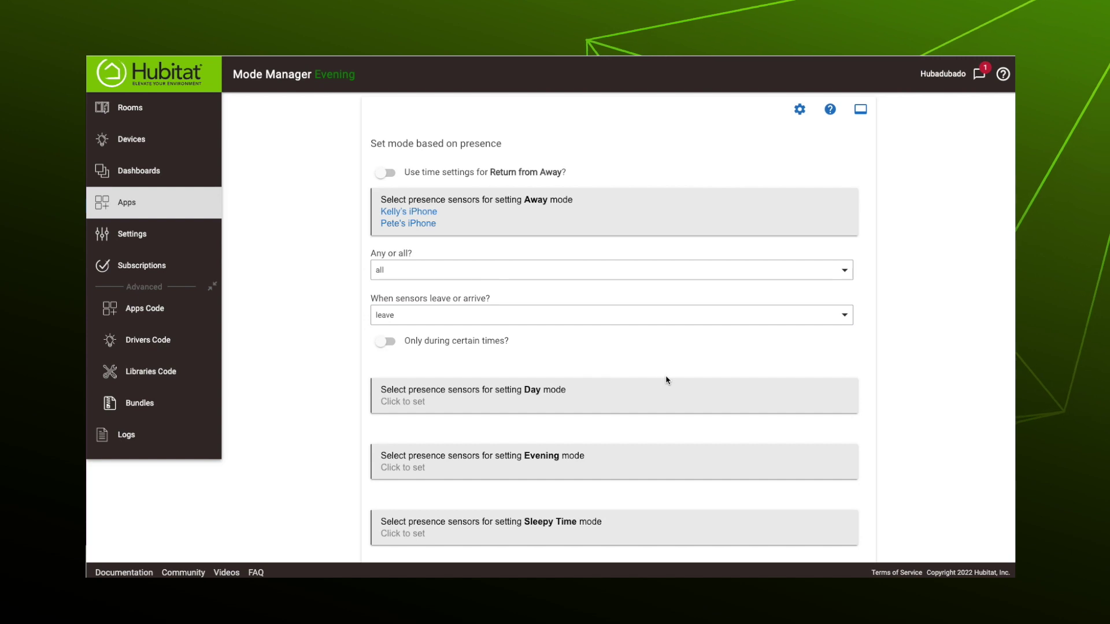
scroll(691, 383, "down", 2)
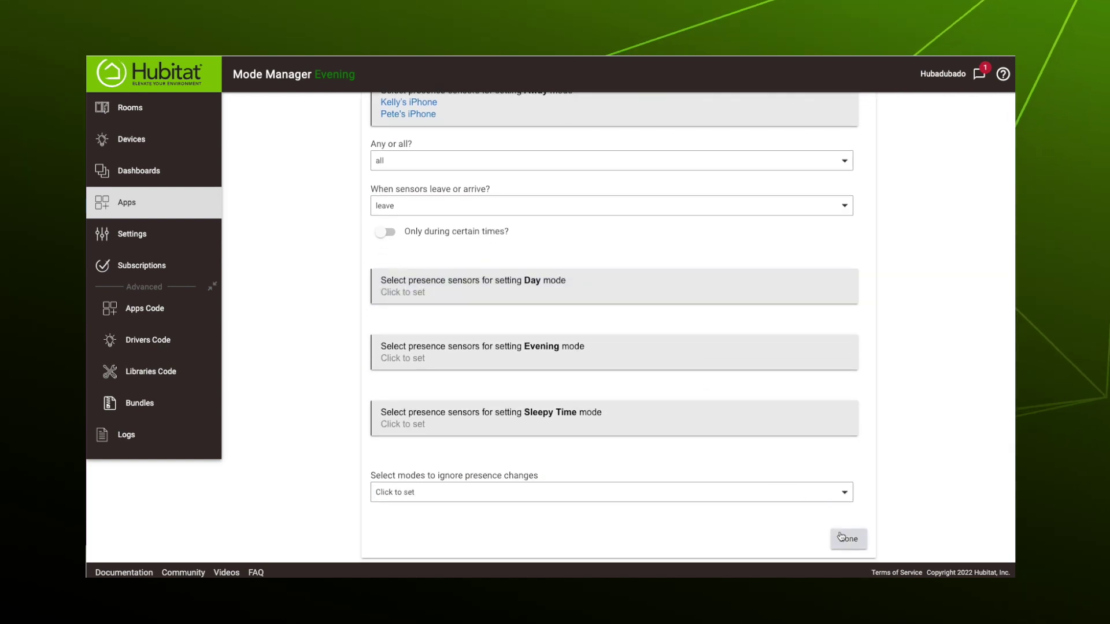
left_click(847, 540)
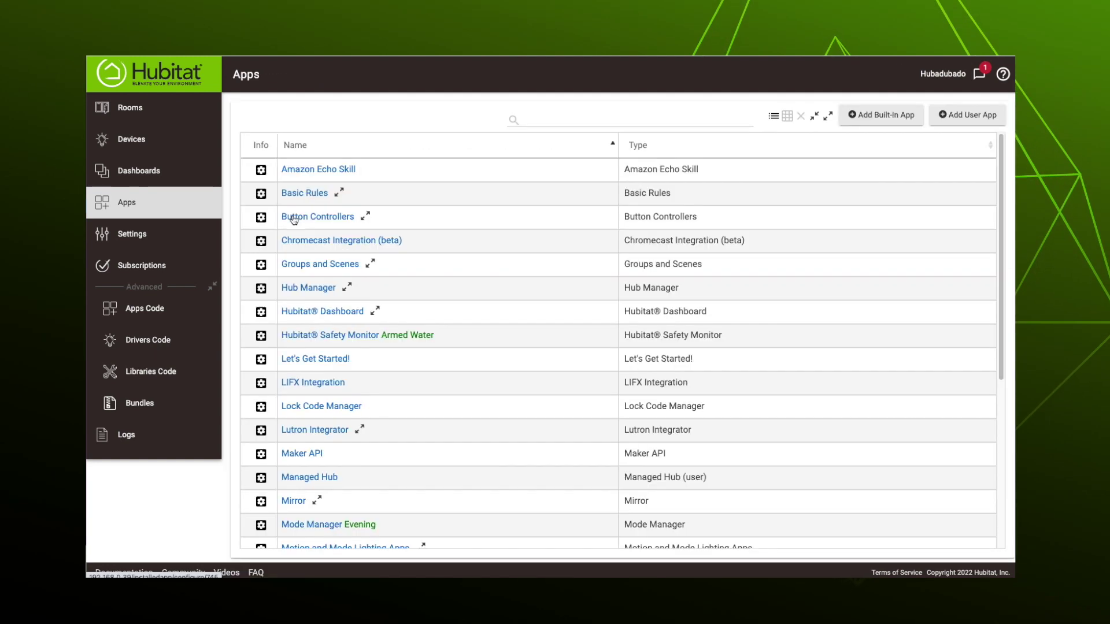
Start another Basic Rule triggered when System Mode becomes Away or Sleepy Time
left_click(307, 197)
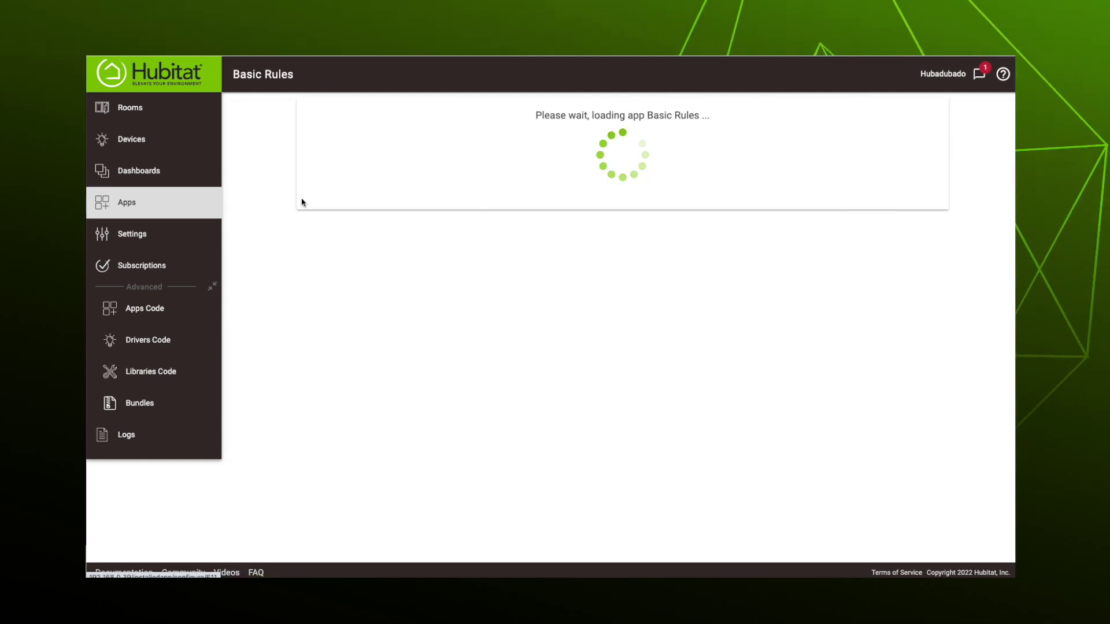
left_click(414, 179)
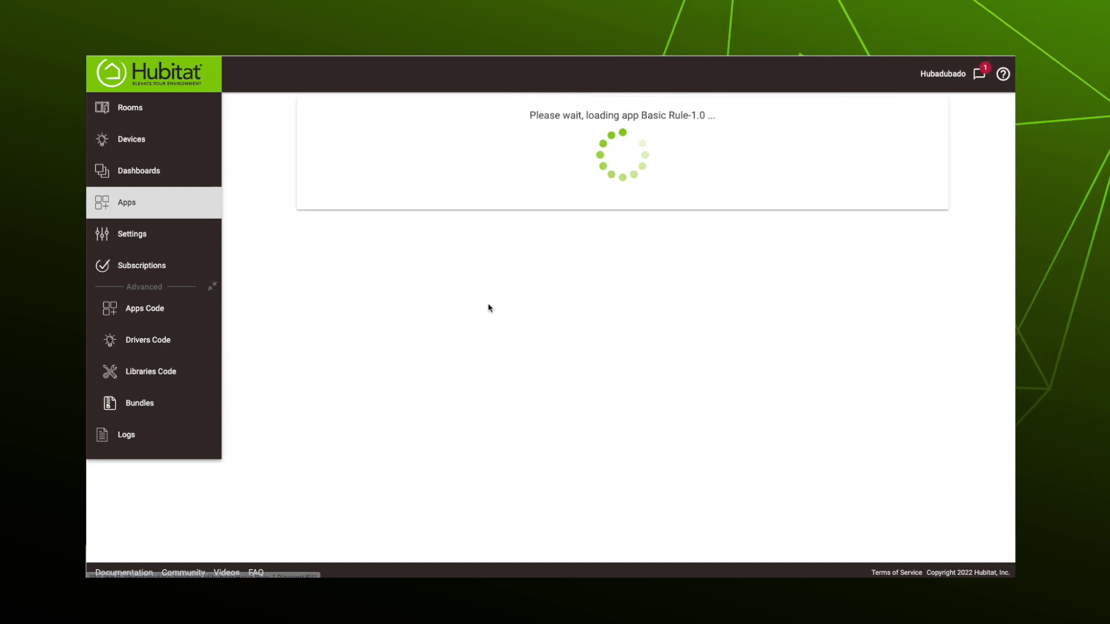
left_click(408, 215)
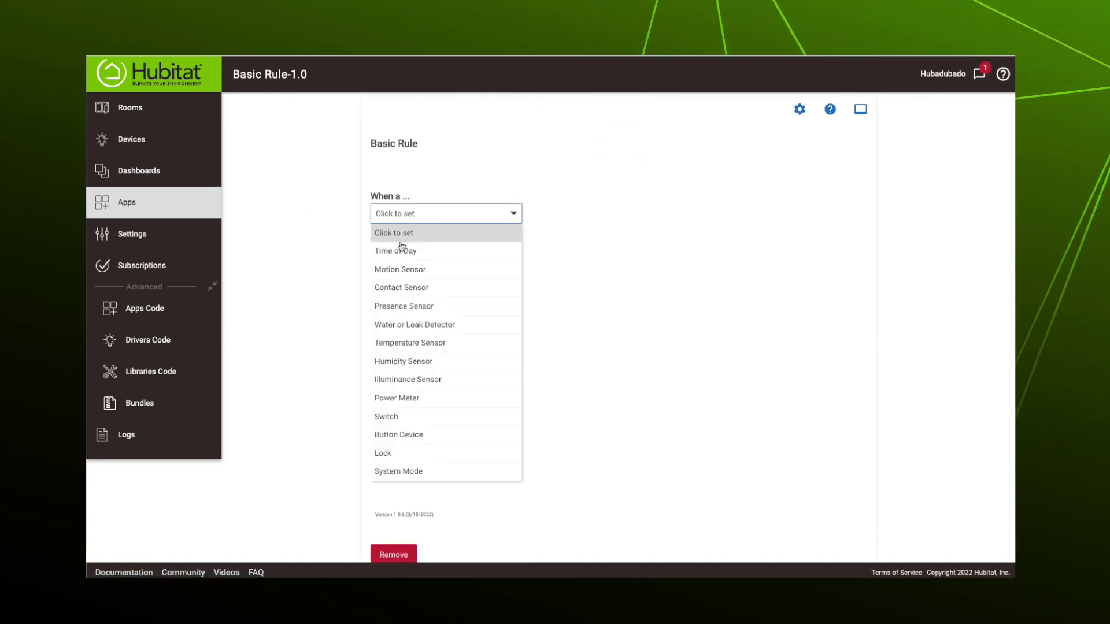
left_click(418, 472)
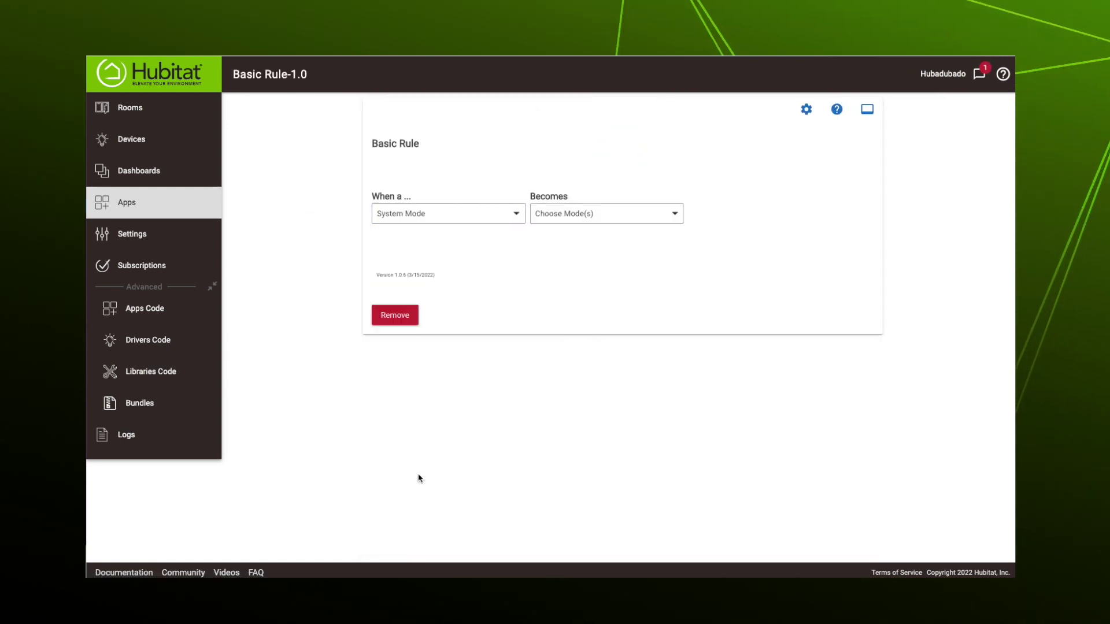
left_click(574, 218)
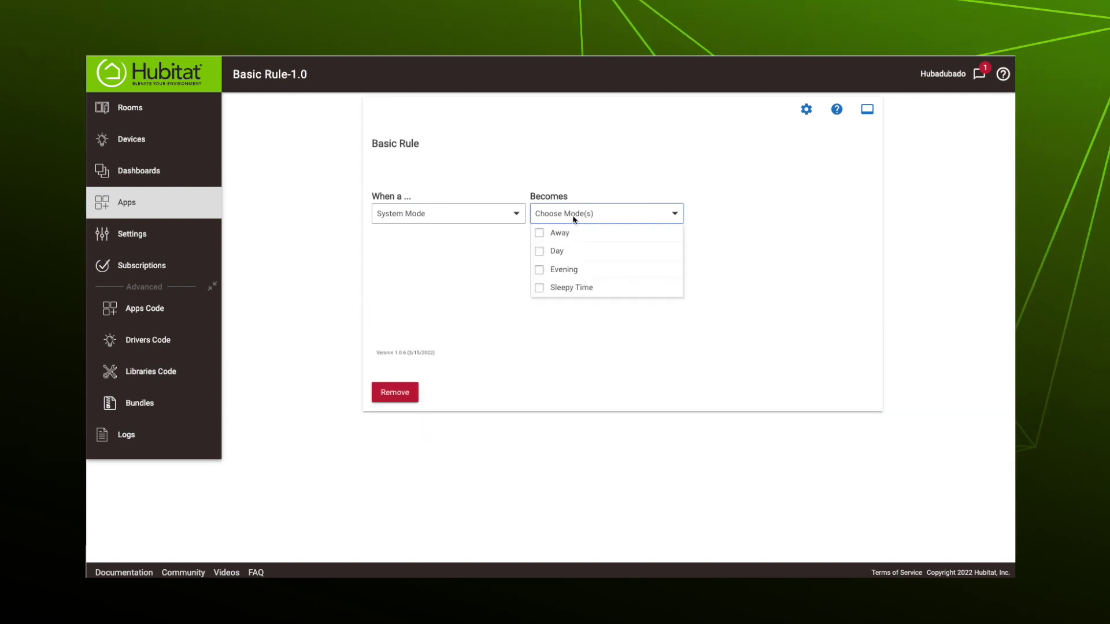
left_click(538, 232)
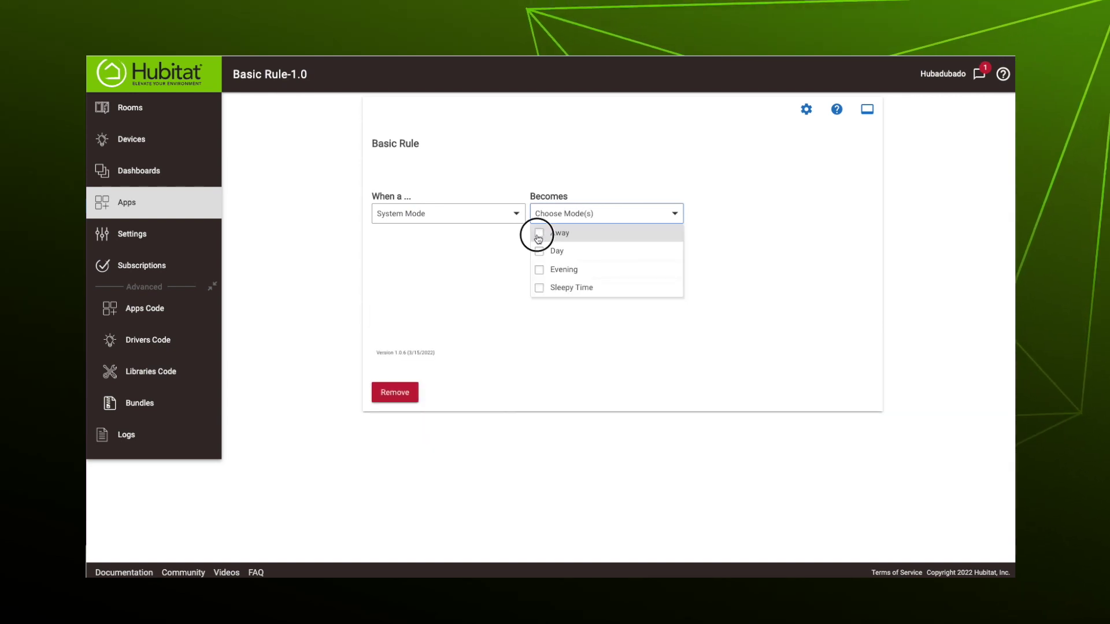
left_click(539, 287)
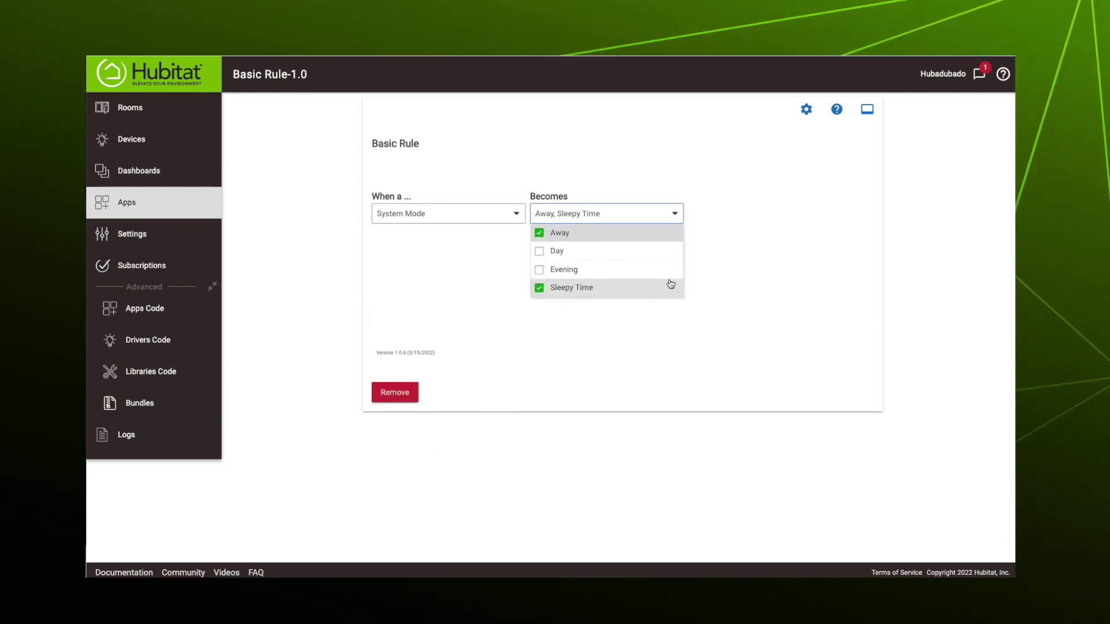
left_click(714, 279)
Set the rule's action to lock the Front lock
left_click(719, 214)
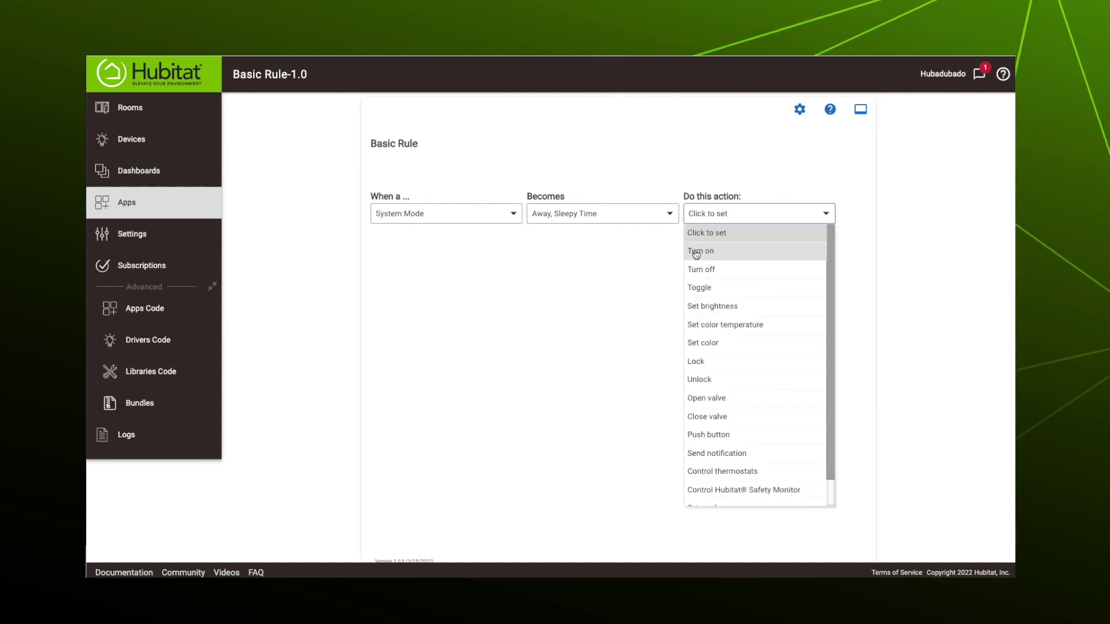
left_click(713, 361)
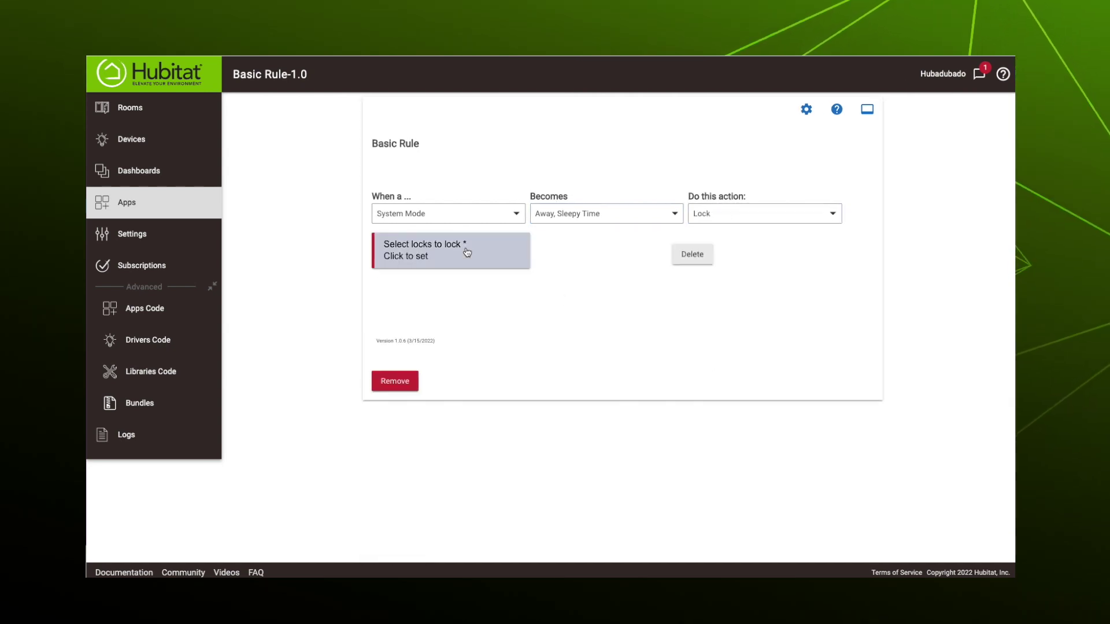
left_click(441, 268)
left_click(381, 280)
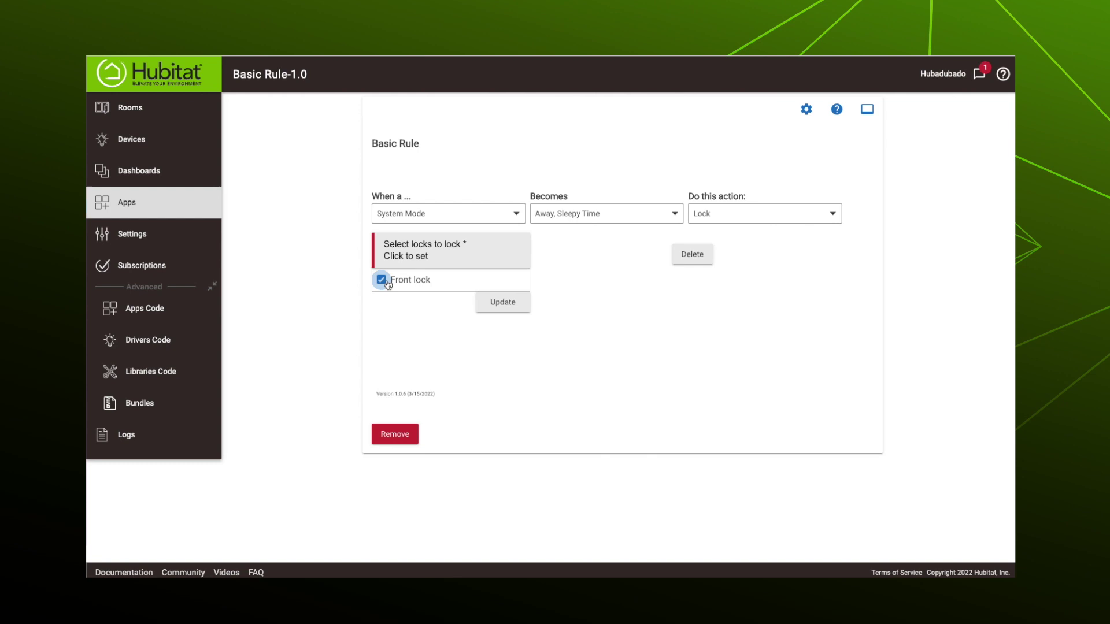
left_click(503, 301)
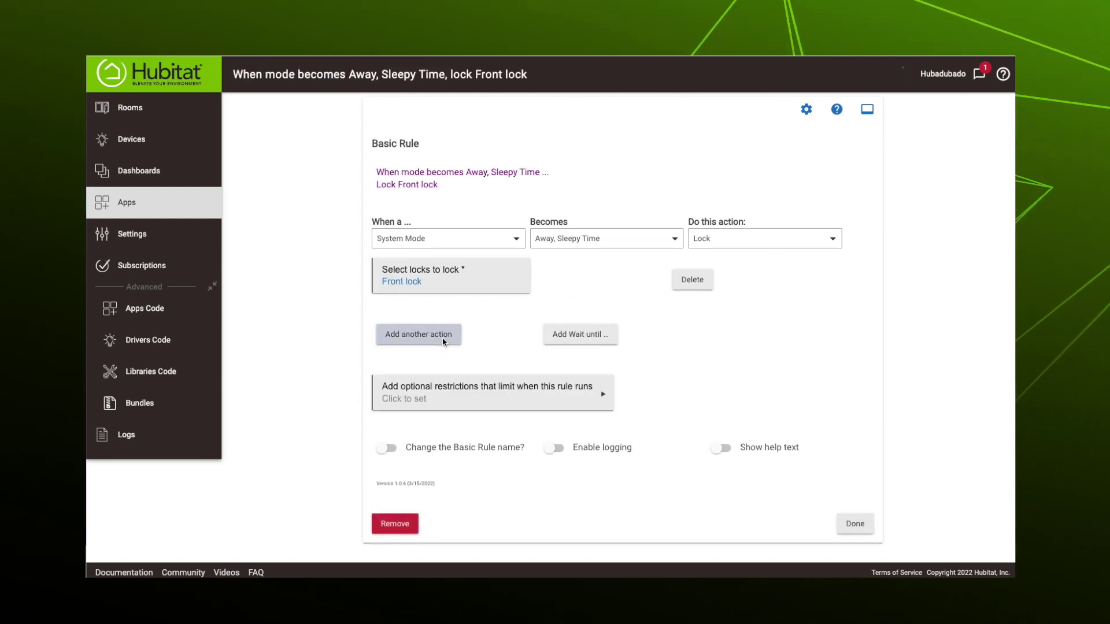
Browse the second-action list, leave it unset, and save the mode-based lock rule
left_click(444, 342)
left_click(511, 354)
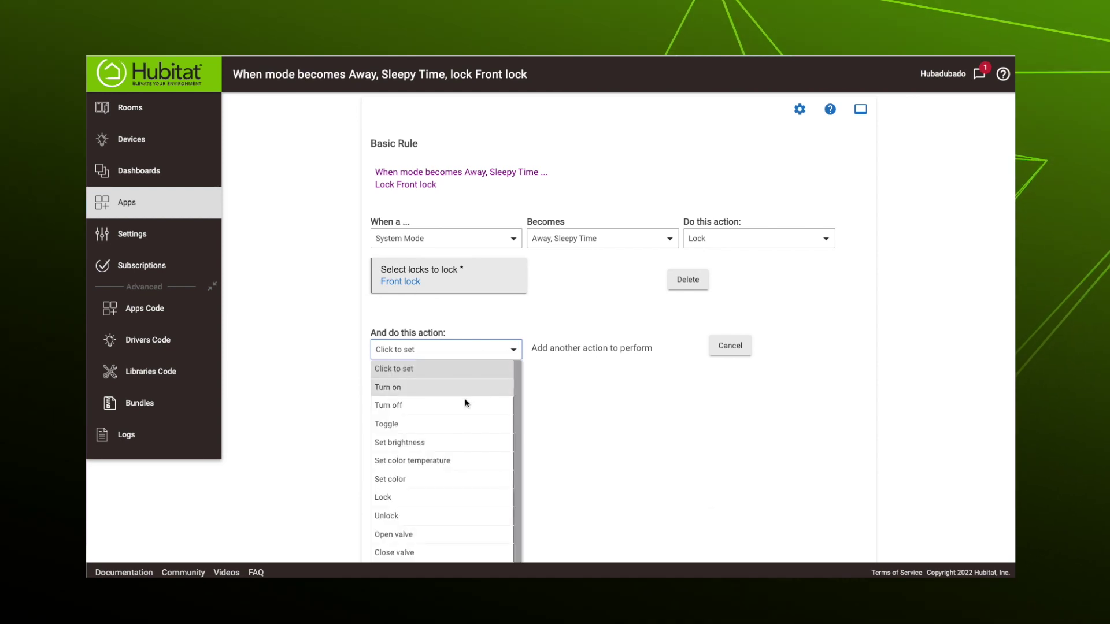
scroll(461, 404, "down", 5)
scroll(466, 409, "down", 2)
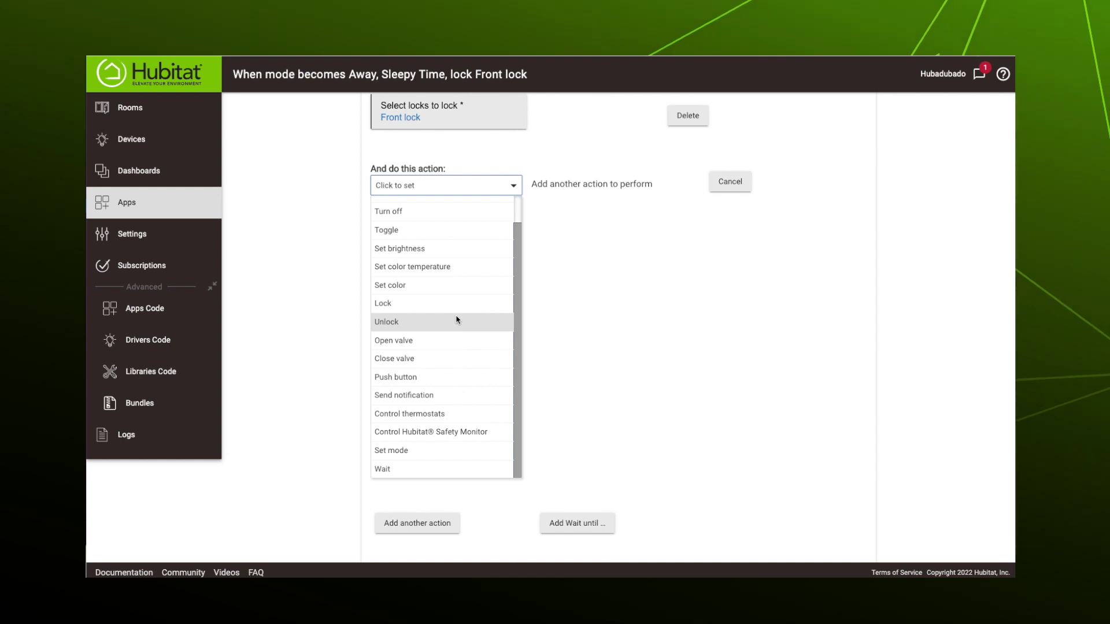
left_click(564, 362)
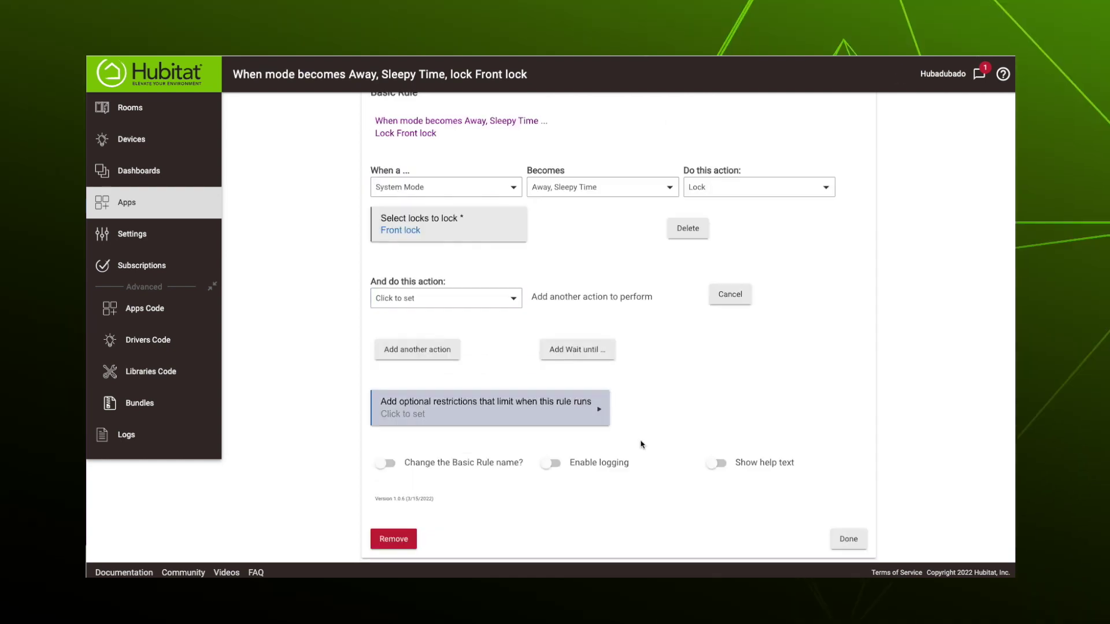
left_click(847, 542)
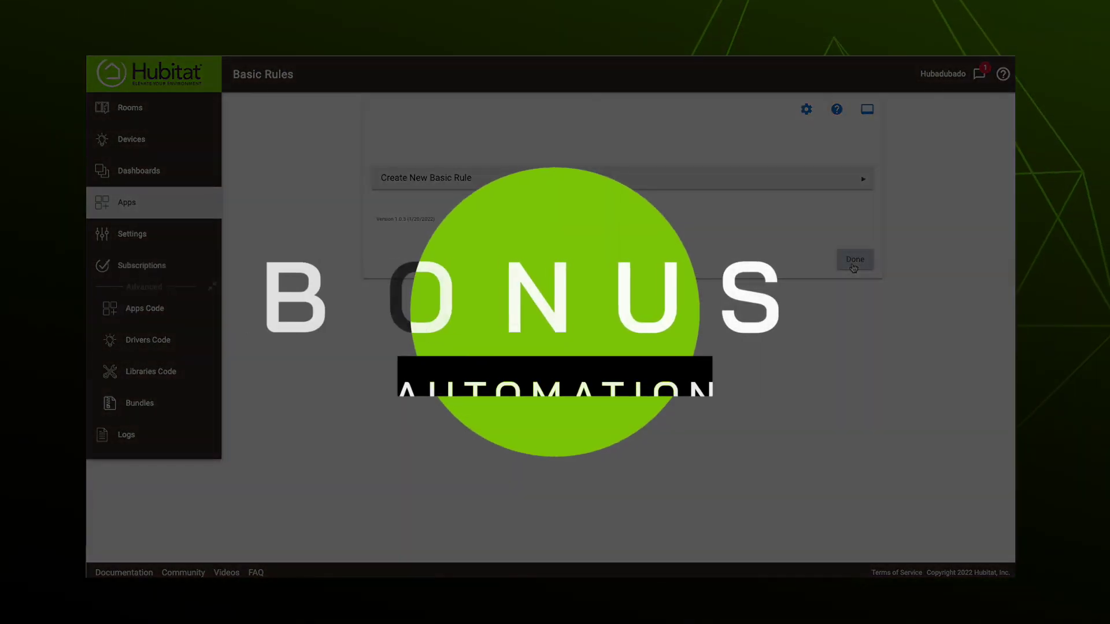
Go back to the Apps list and open Rule Machine
left_click(844, 267)
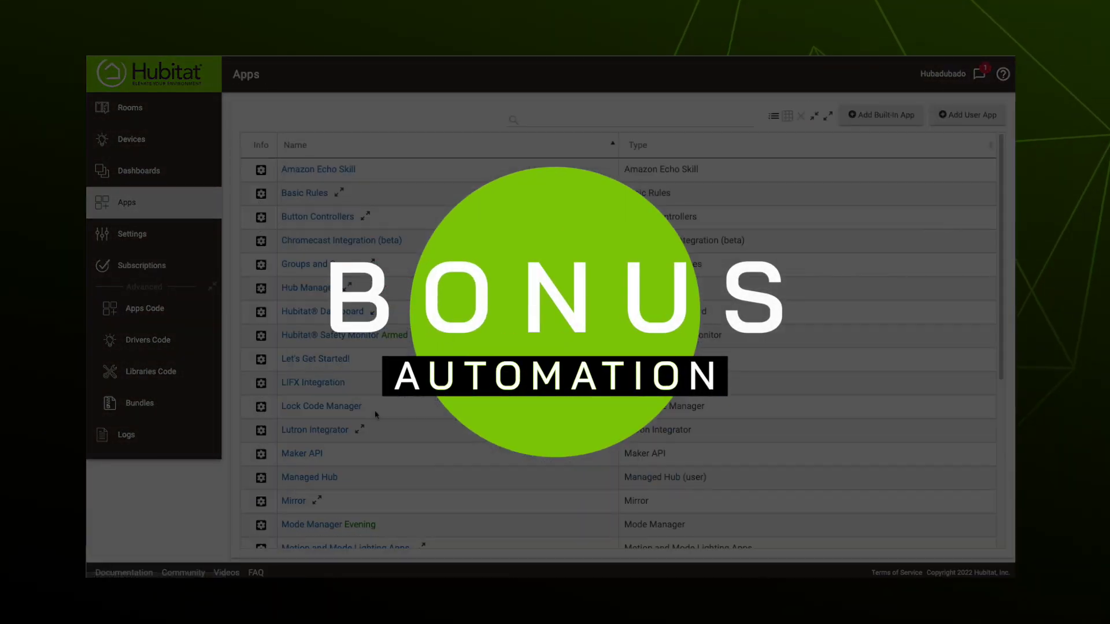
scroll(364, 393, "down", 2)
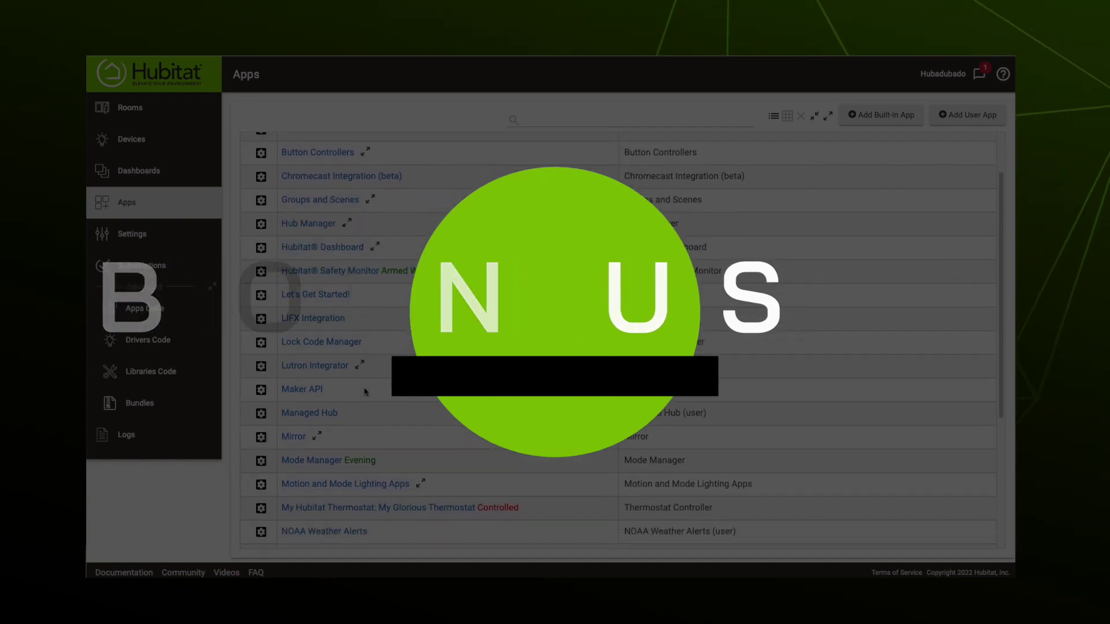
scroll(346, 416, "down", 3)
scroll(301, 445, "up", 1)
left_click(301, 446)
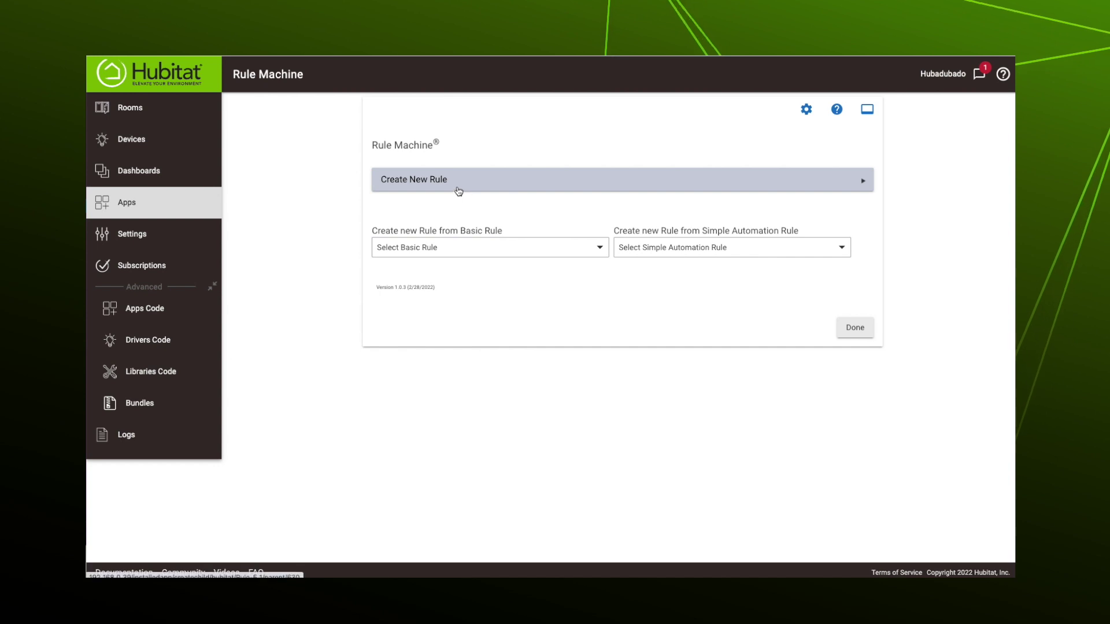
Create a new Rule Machine rule named 'door is ajar'
left_click(459, 191)
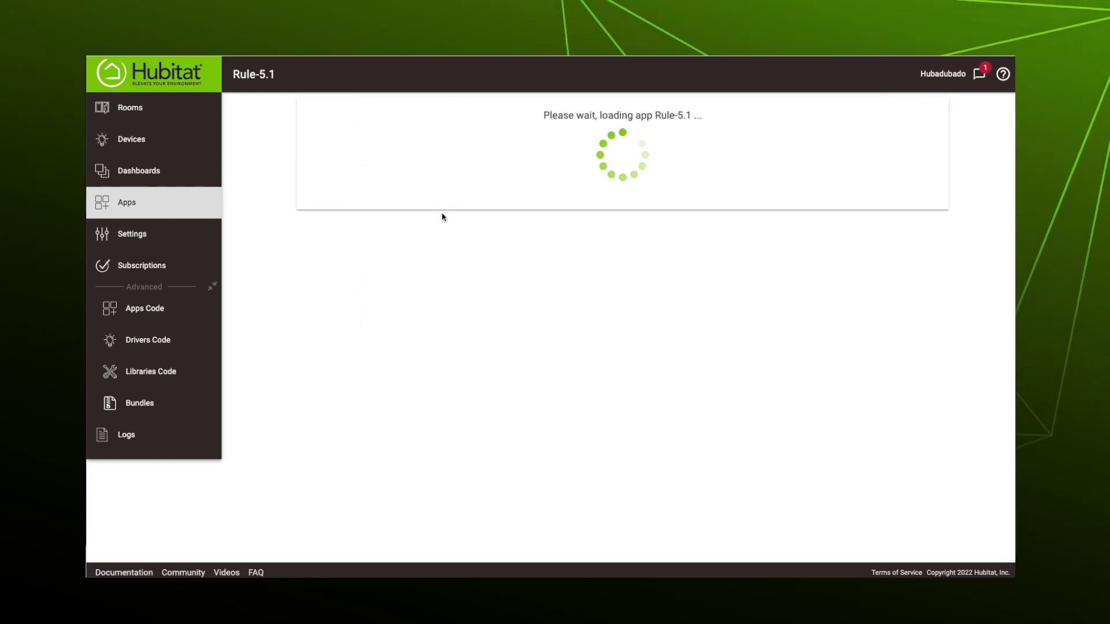
type("door is a")
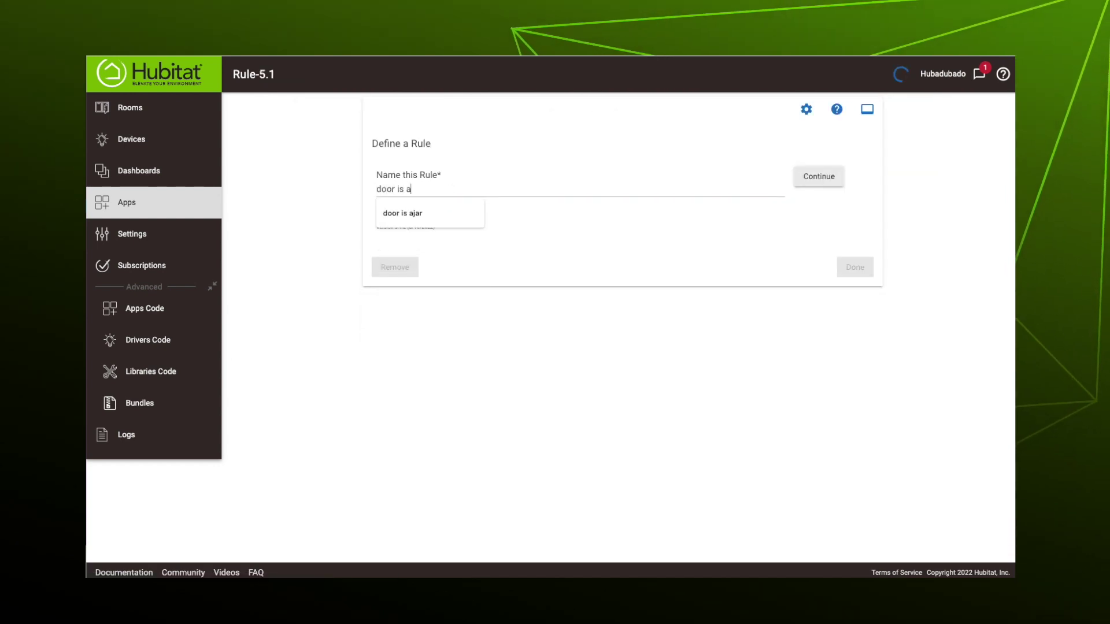
type("jar")
left_click(812, 182)
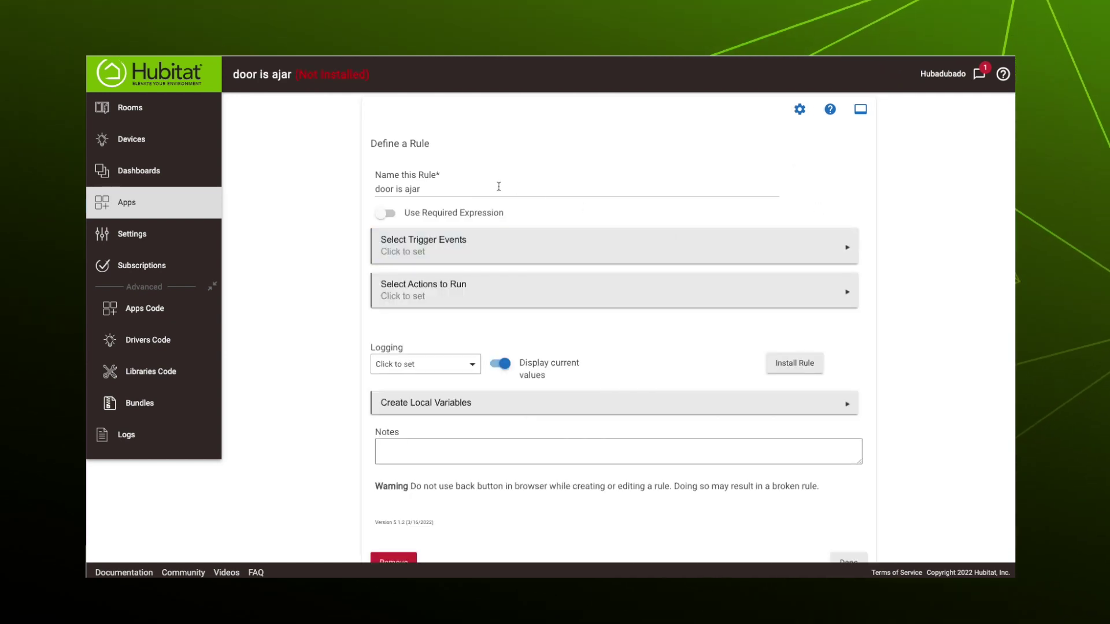
left_click(459, 246)
Set the trigger event to Front lock becoming locked
left_click(451, 202)
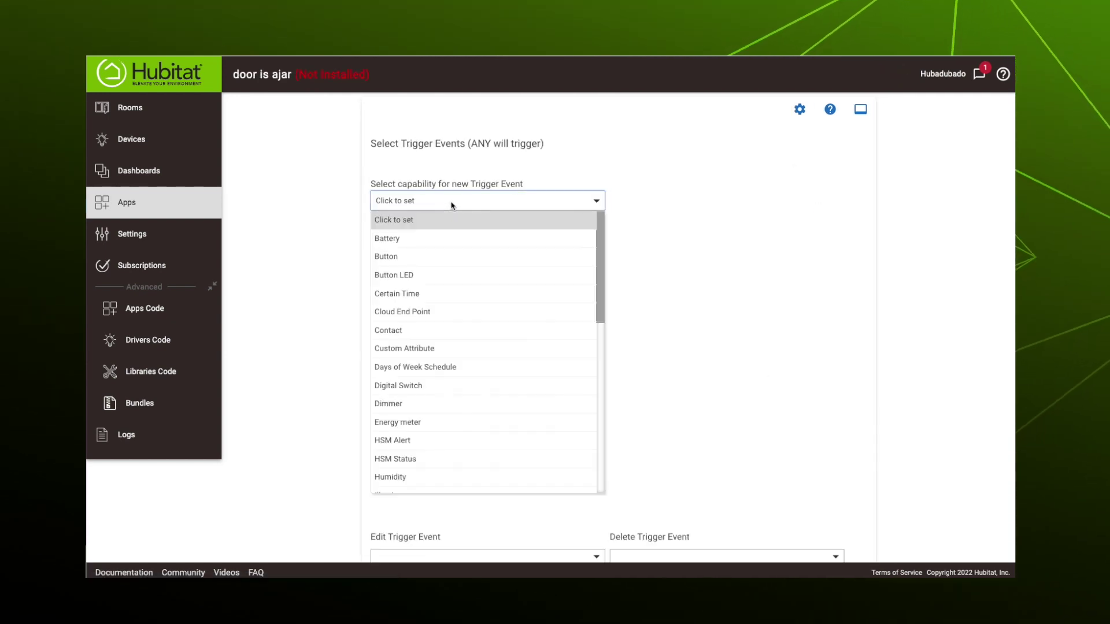
scroll(418, 412, "down", 2)
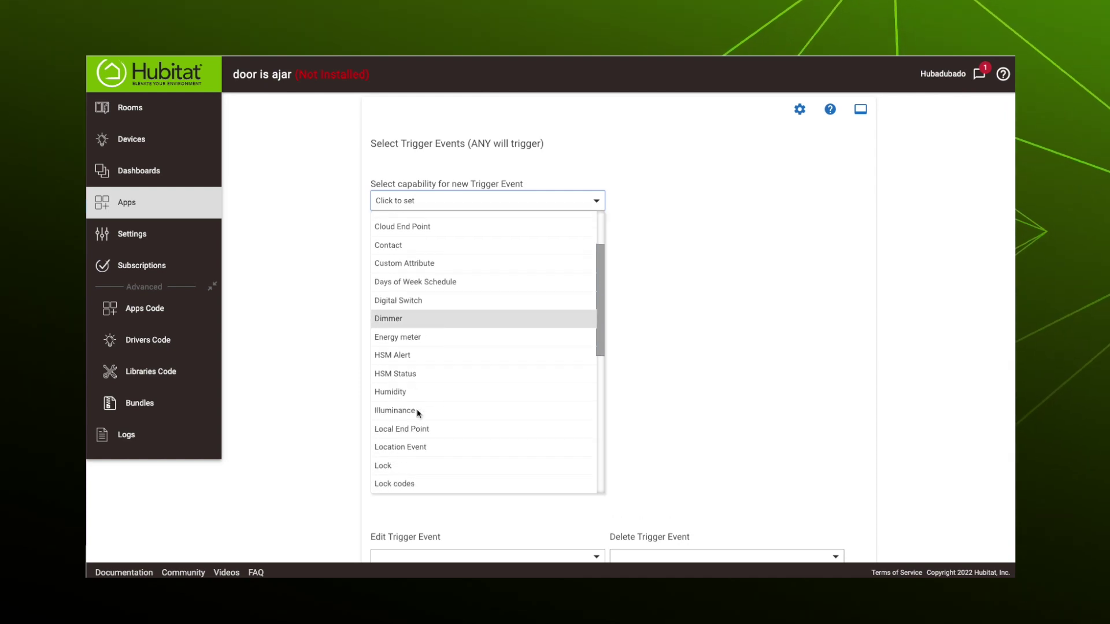
scroll(417, 412, "down", 1)
left_click(401, 421)
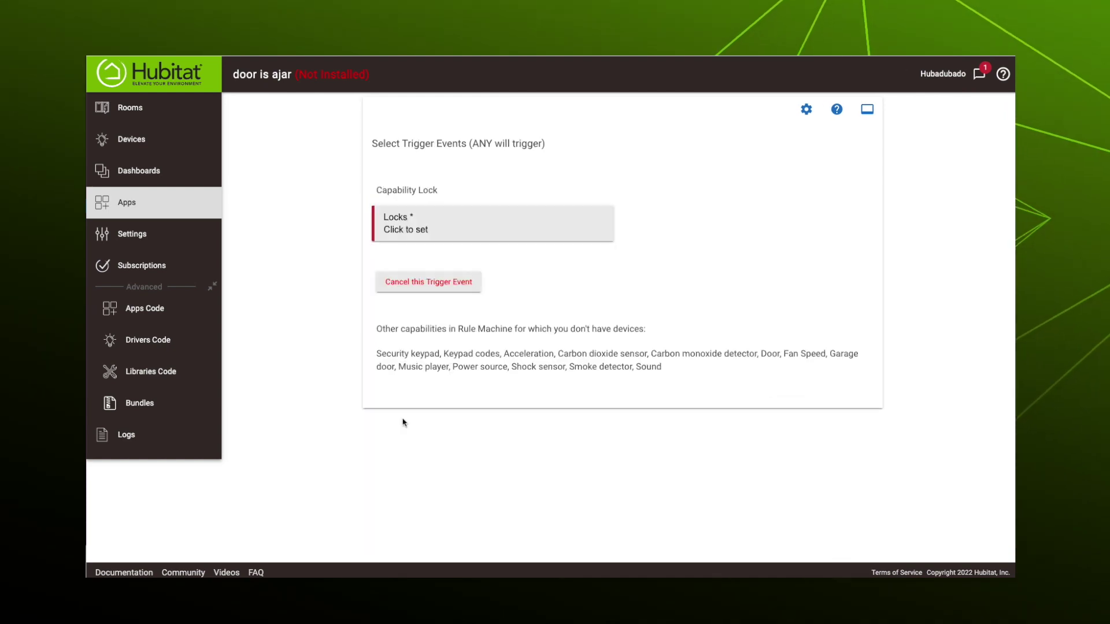
left_click(420, 227)
left_click(381, 252)
left_click(597, 279)
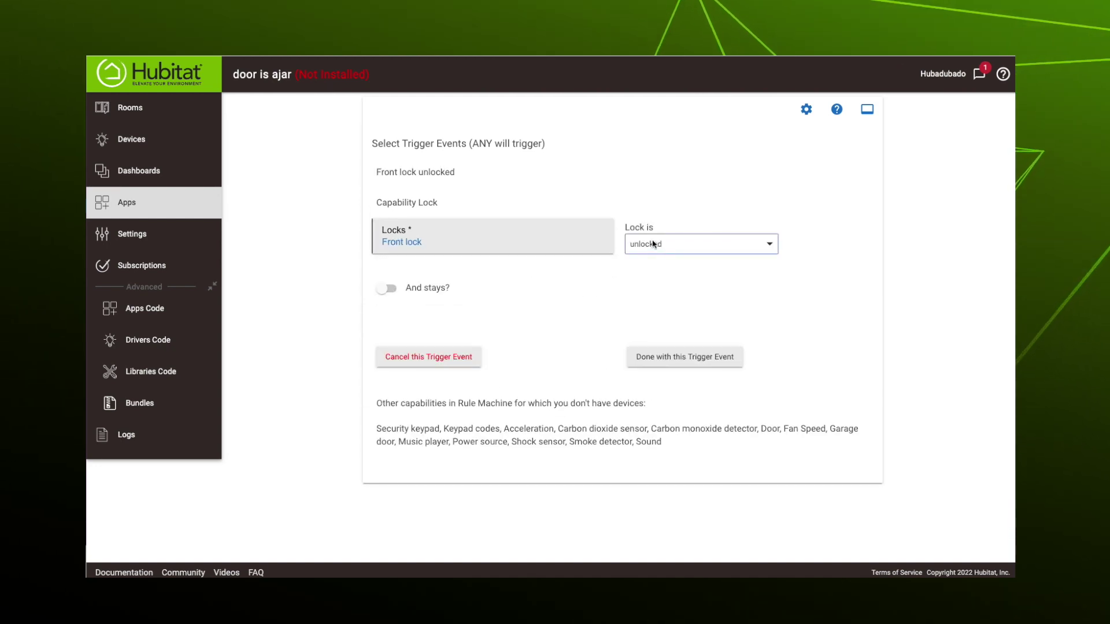
left_click(655, 244)
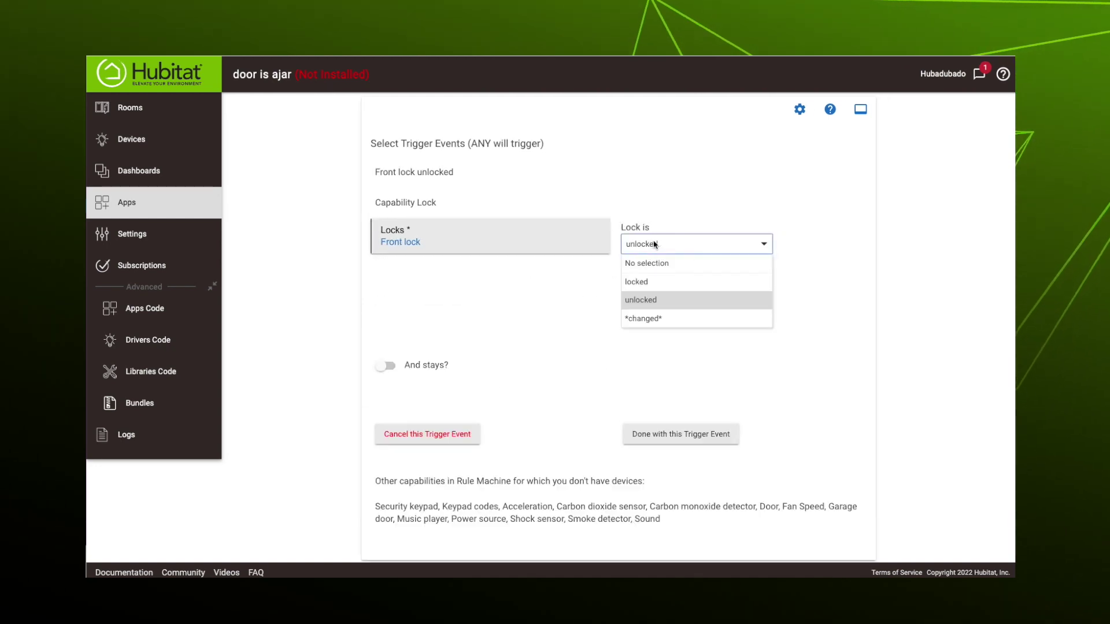
left_click(657, 280)
left_click(659, 355)
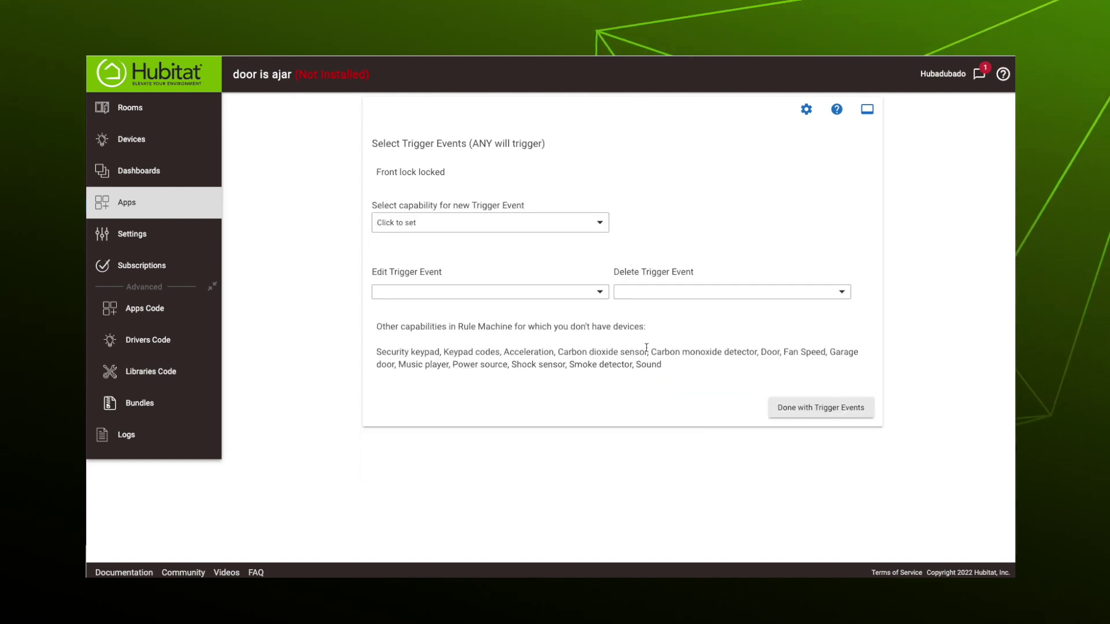
left_click(833, 411)
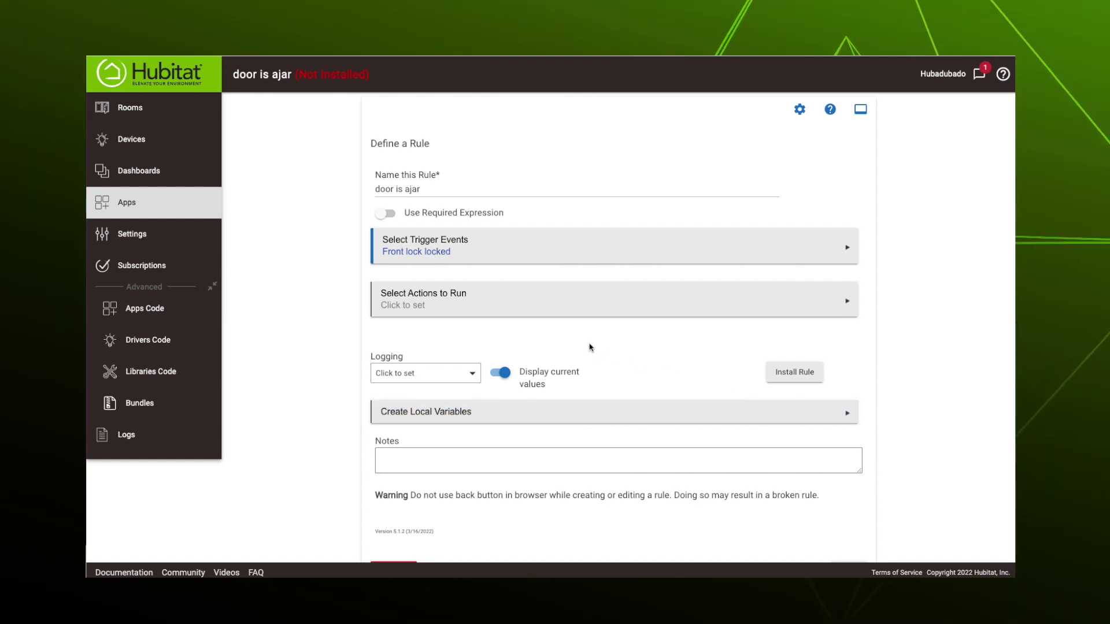
Add a Simple Conditional Action to the rule's actions
left_click(466, 294)
left_click(428, 189)
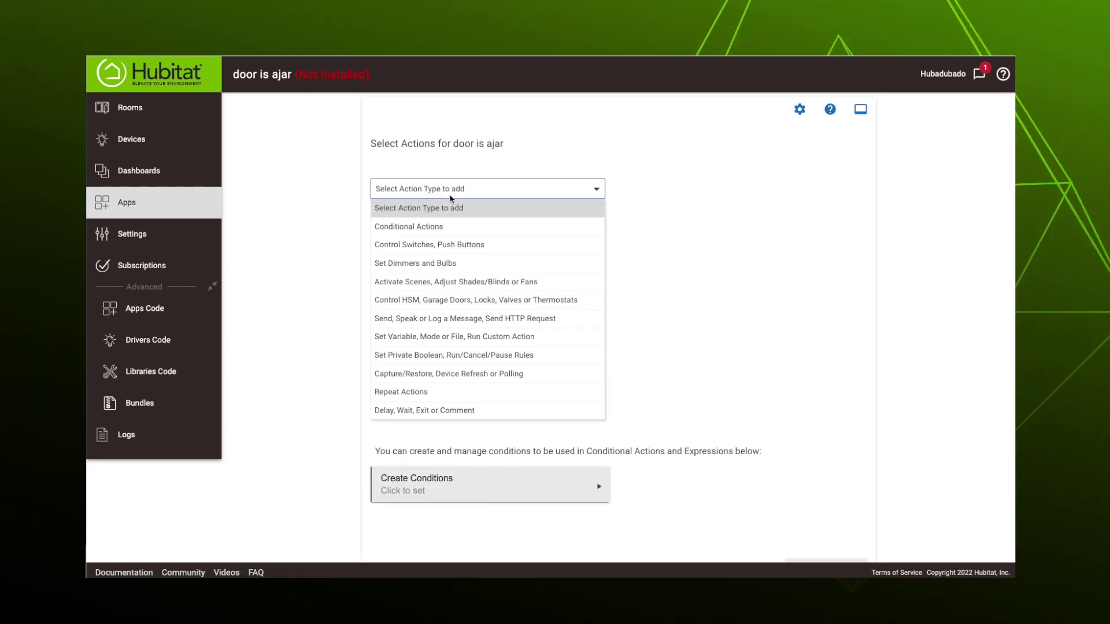
left_click(414, 228)
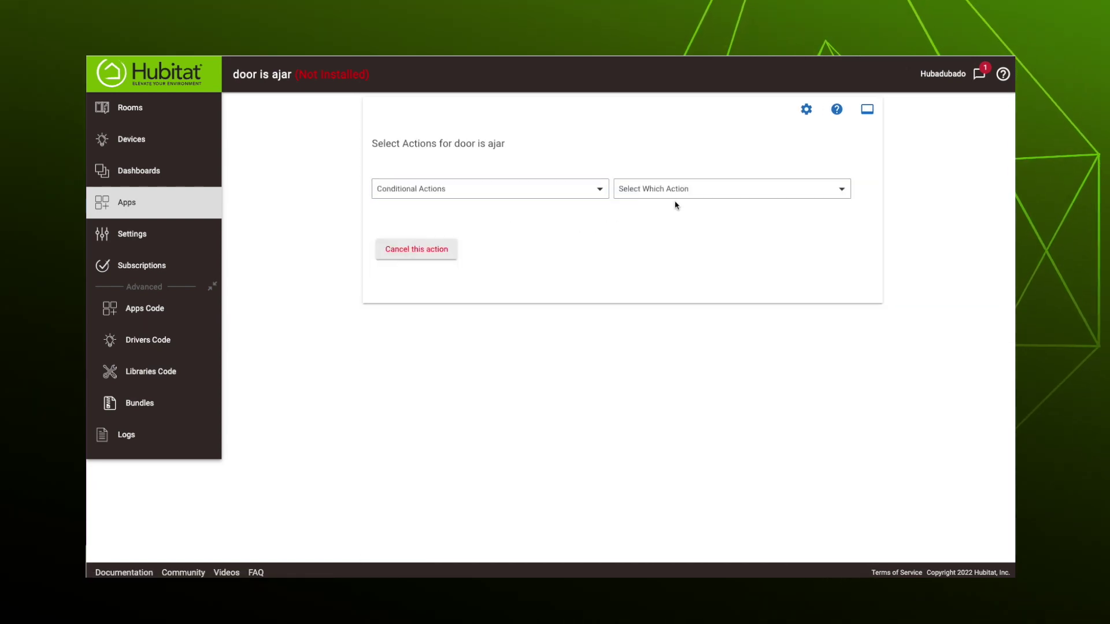
left_click(670, 189)
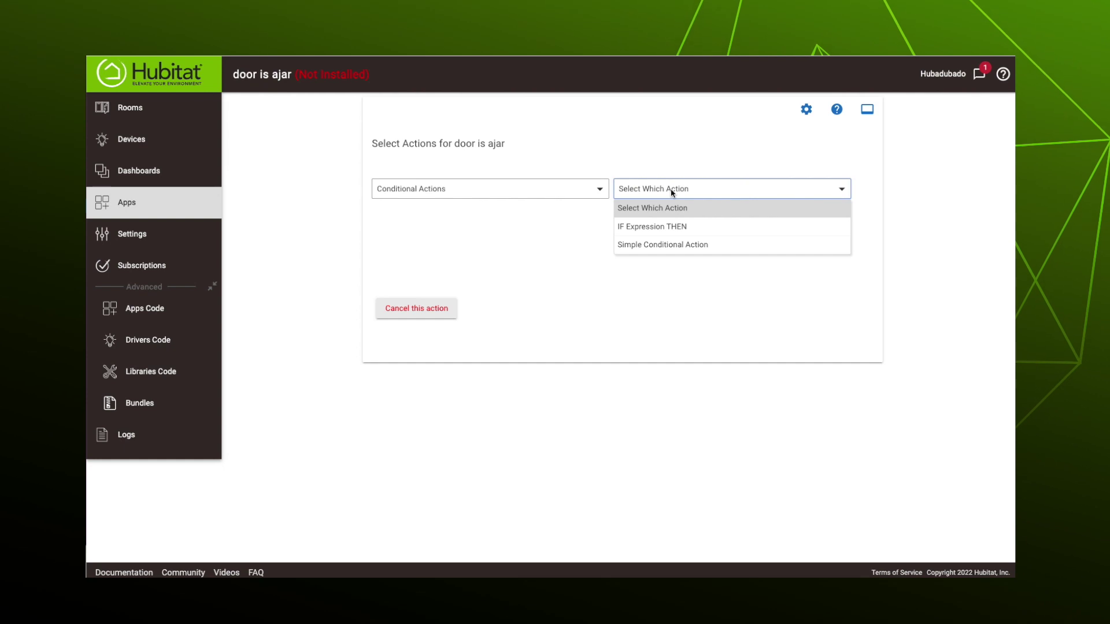
left_click(654, 247)
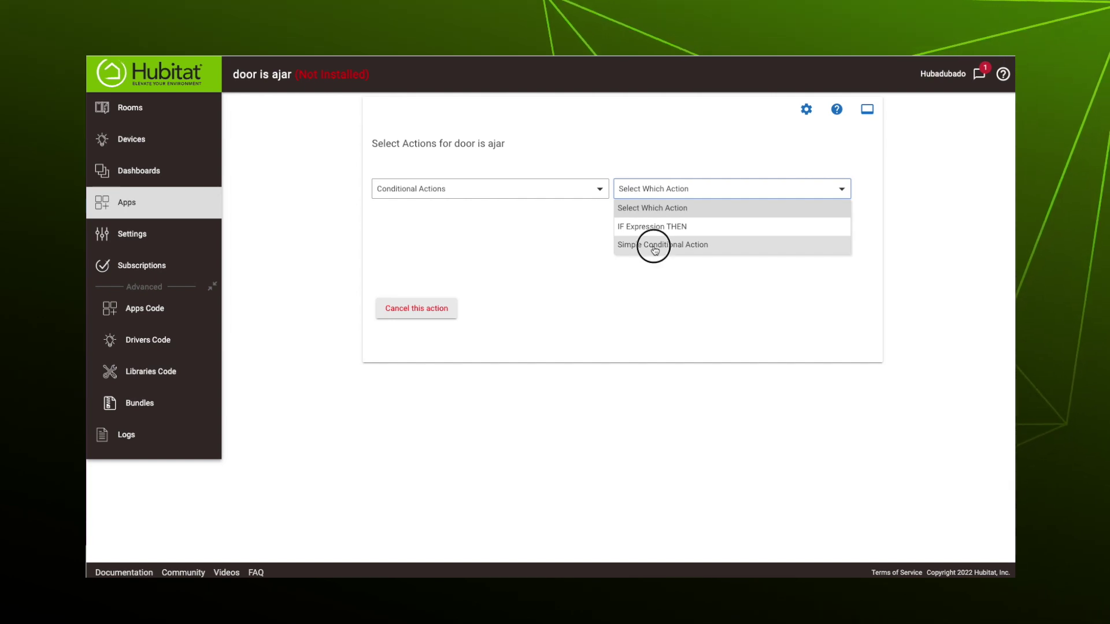
Base the condition on the front door contact sensor
left_click(479, 245)
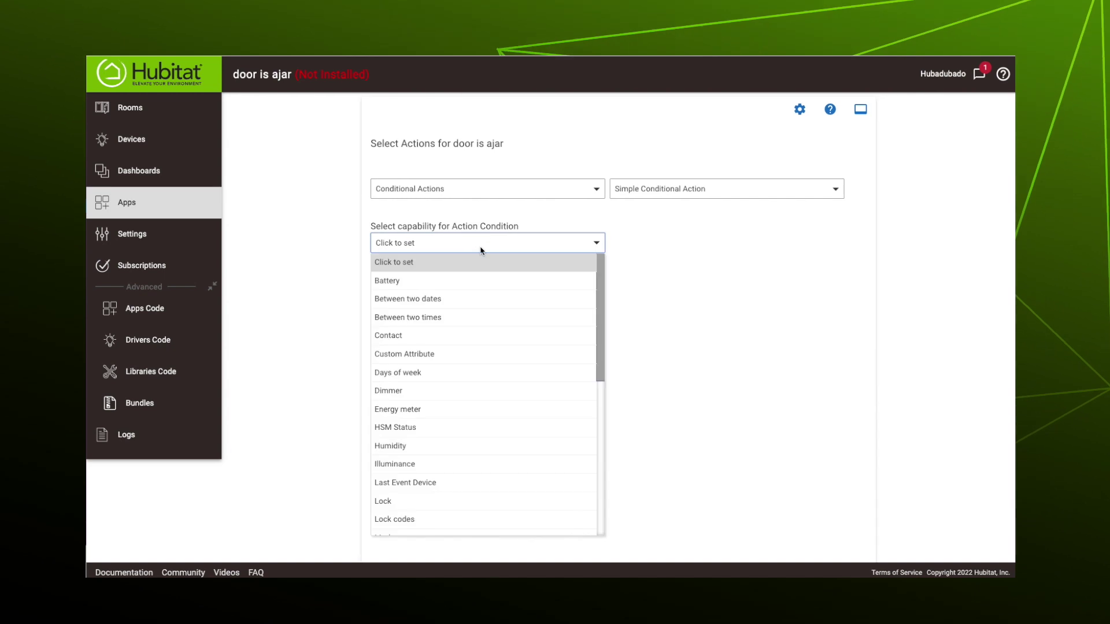
left_click(398, 337)
left_click(401, 298)
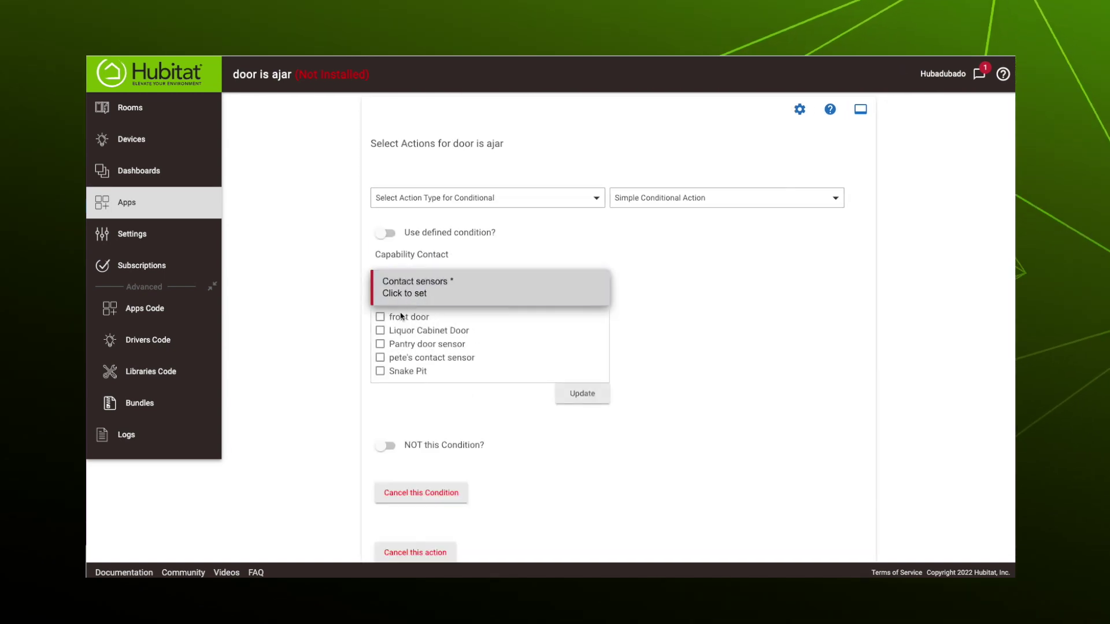
left_click(381, 317)
left_click(577, 396)
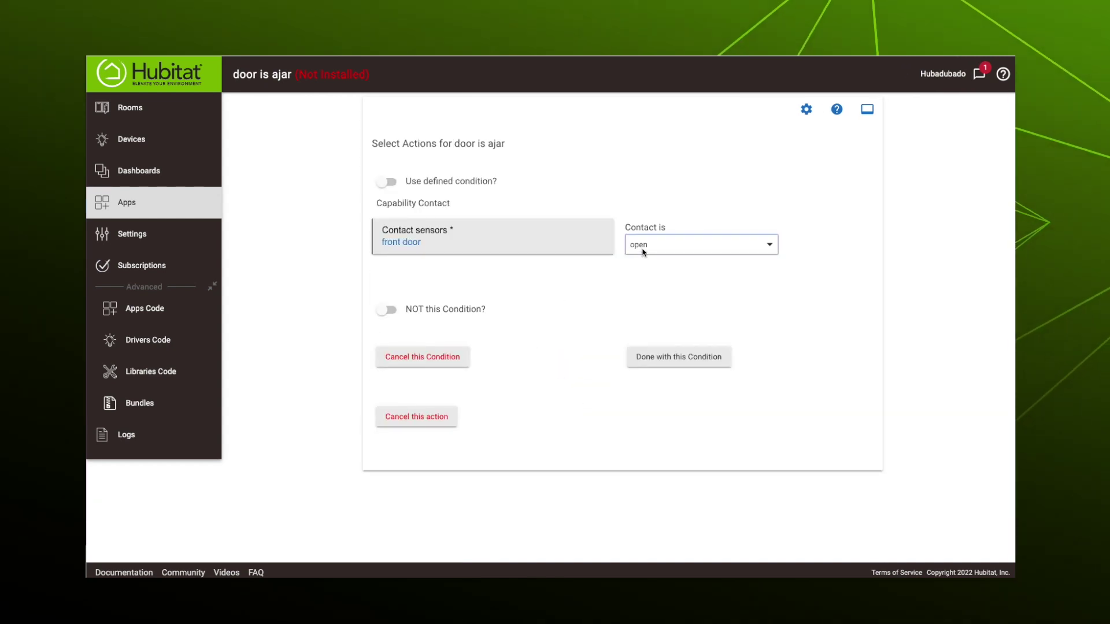
Keep the condition at front door open and choose a Send/Speak a Message action
left_click(653, 364)
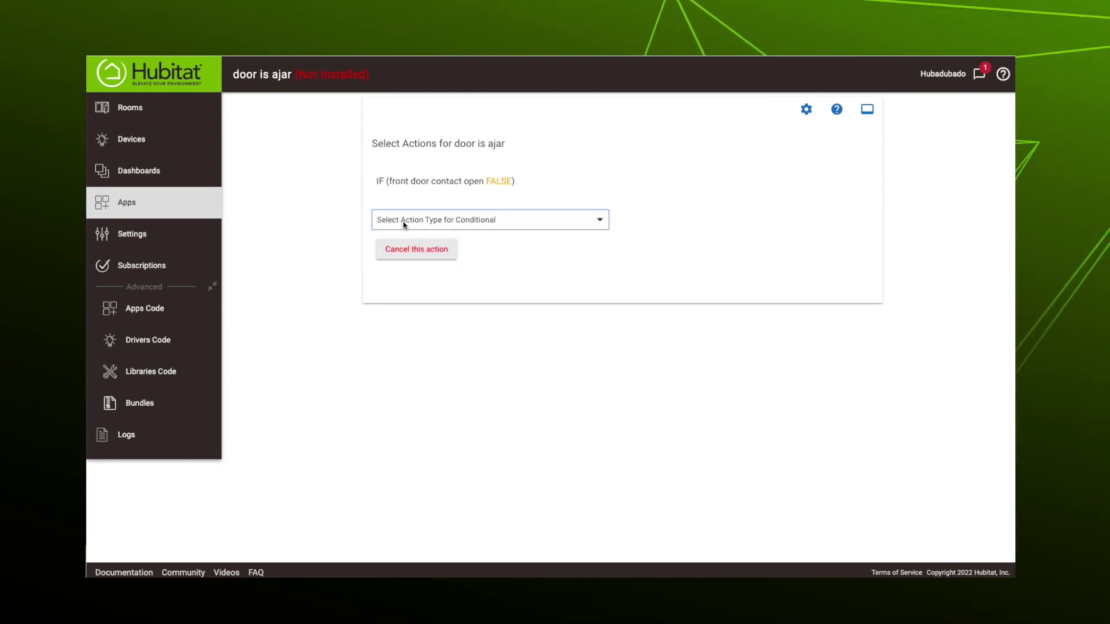
left_click(403, 225)
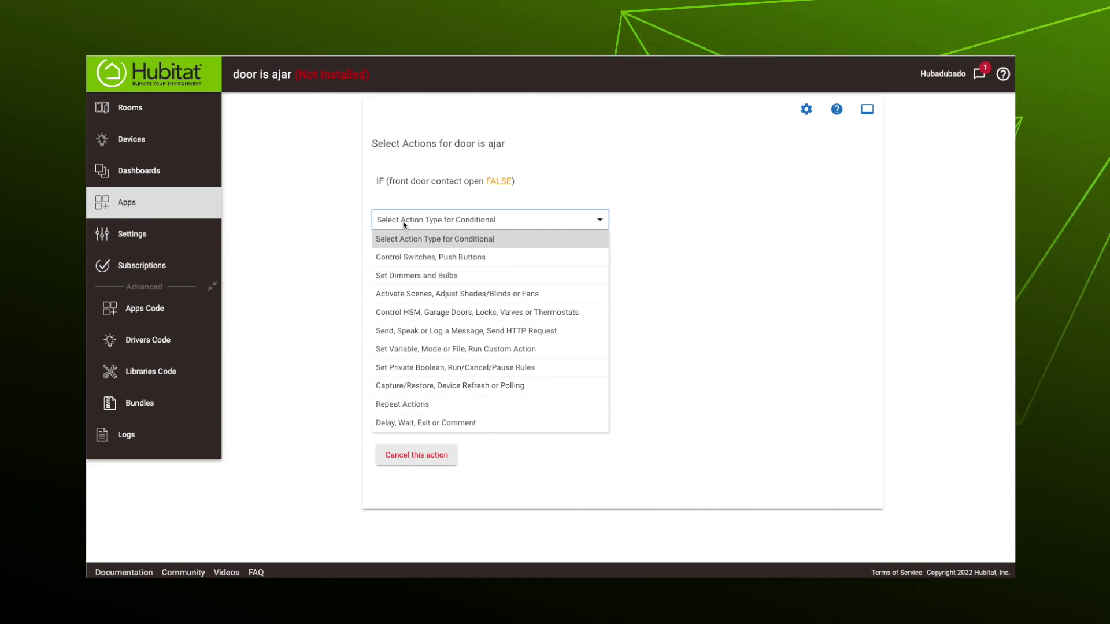
left_click(420, 331)
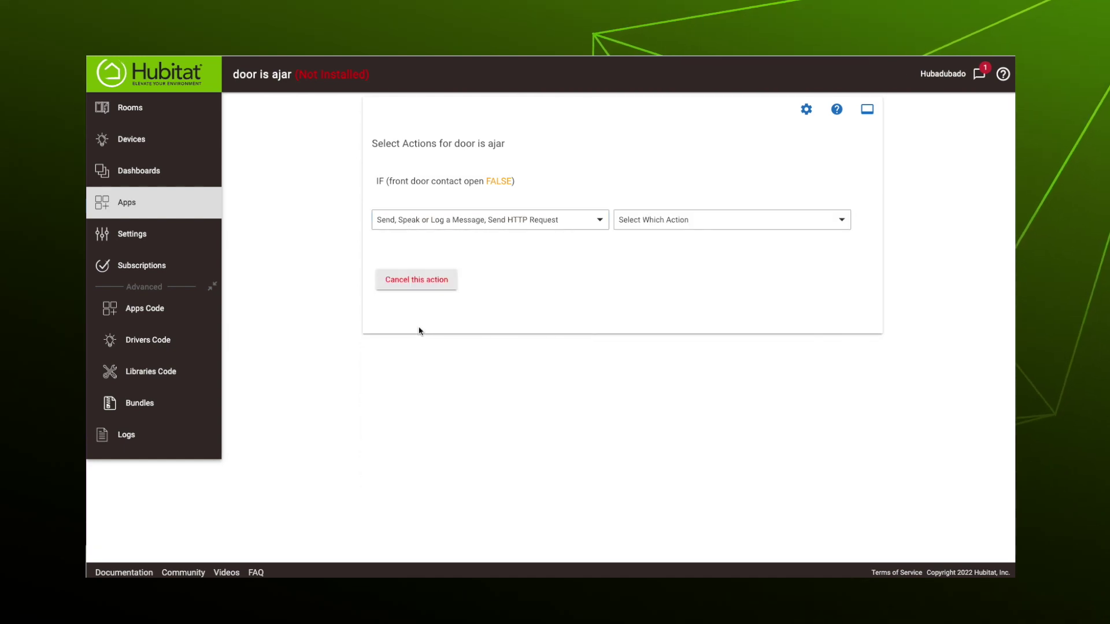
left_click(646, 217)
left_click(647, 258)
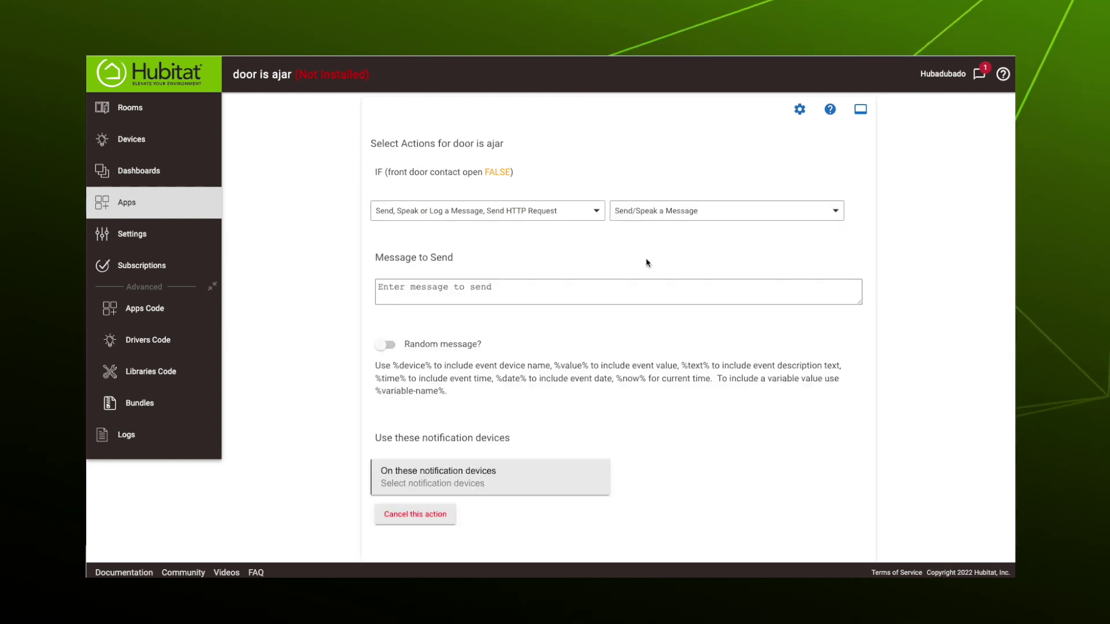
Send 'Close the front door, moron!' to both iPhones and finish the actions
left_click(405, 294)
type("Close the front door, moron!")
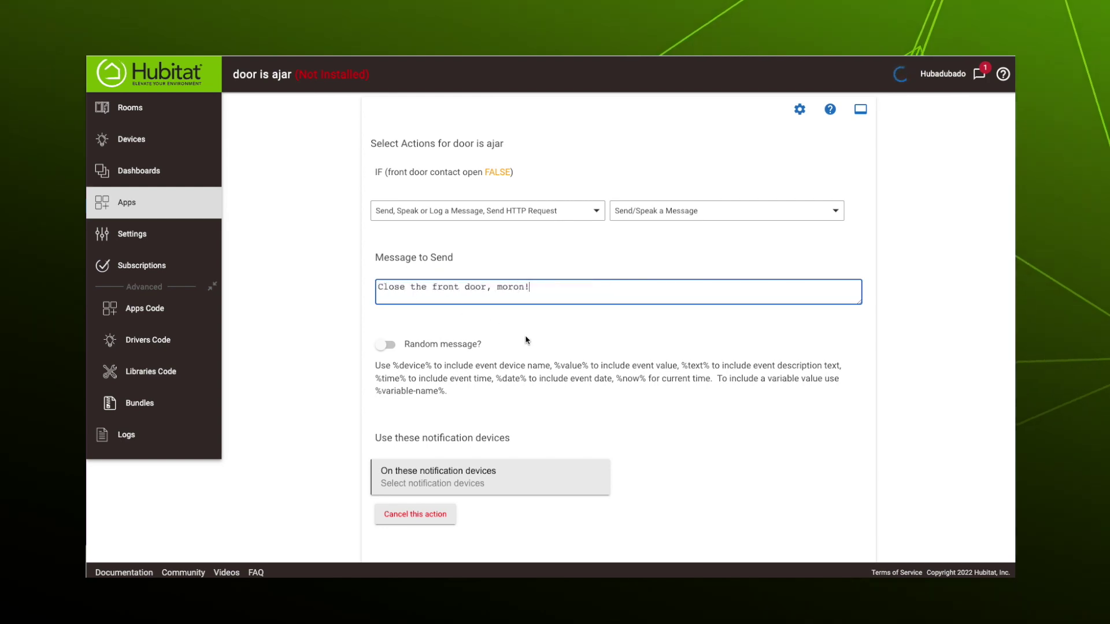
left_click(460, 465)
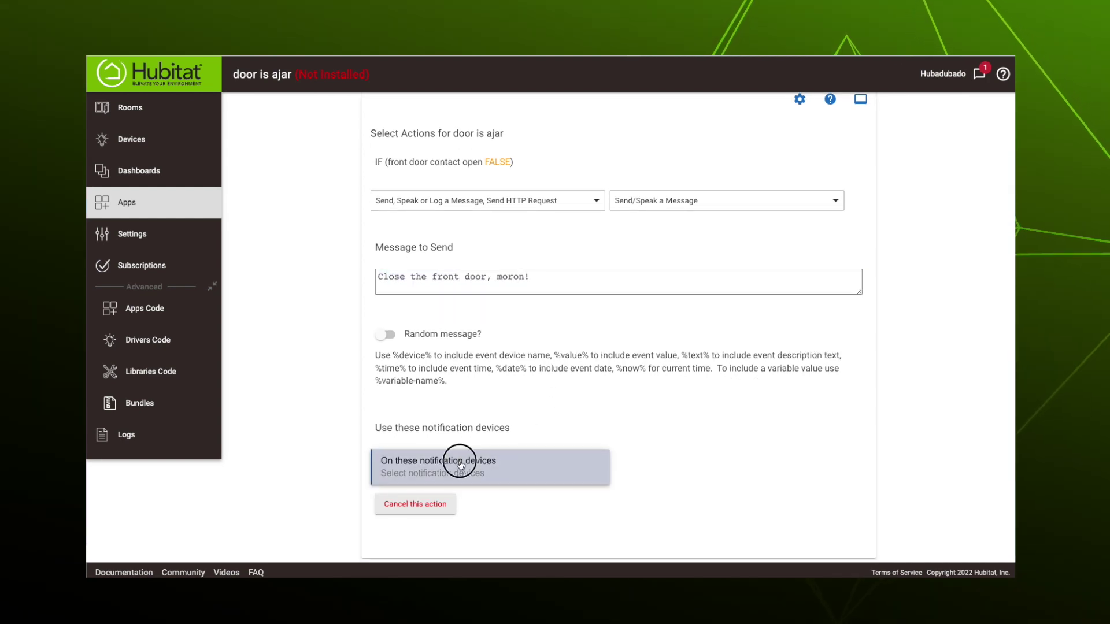
left_click(380, 506)
left_click(379, 519)
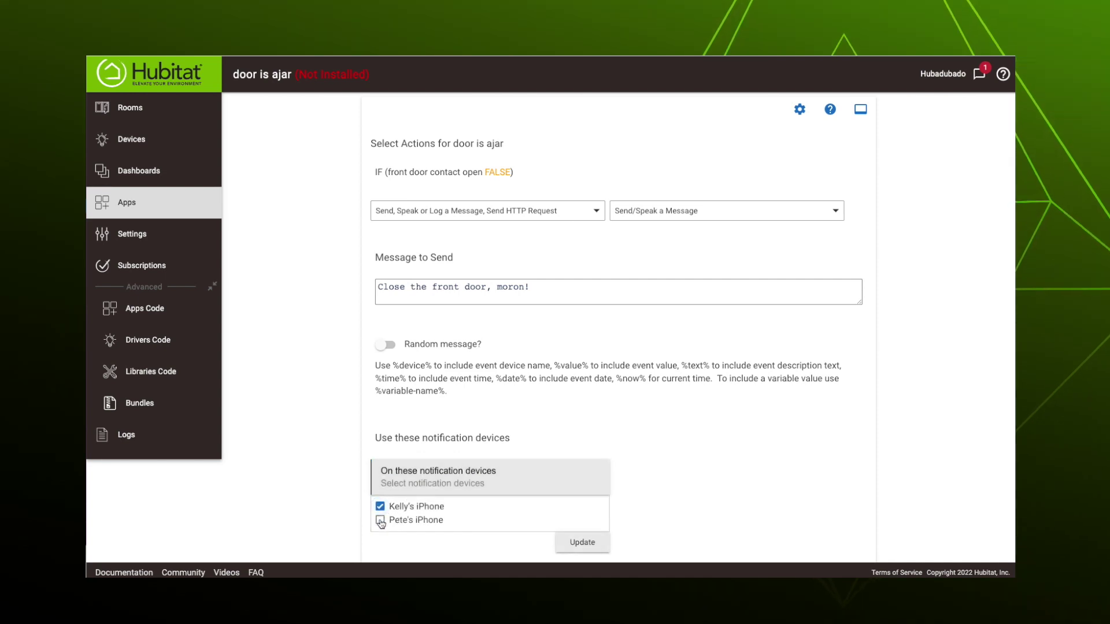
scroll(575, 552, "down", 2)
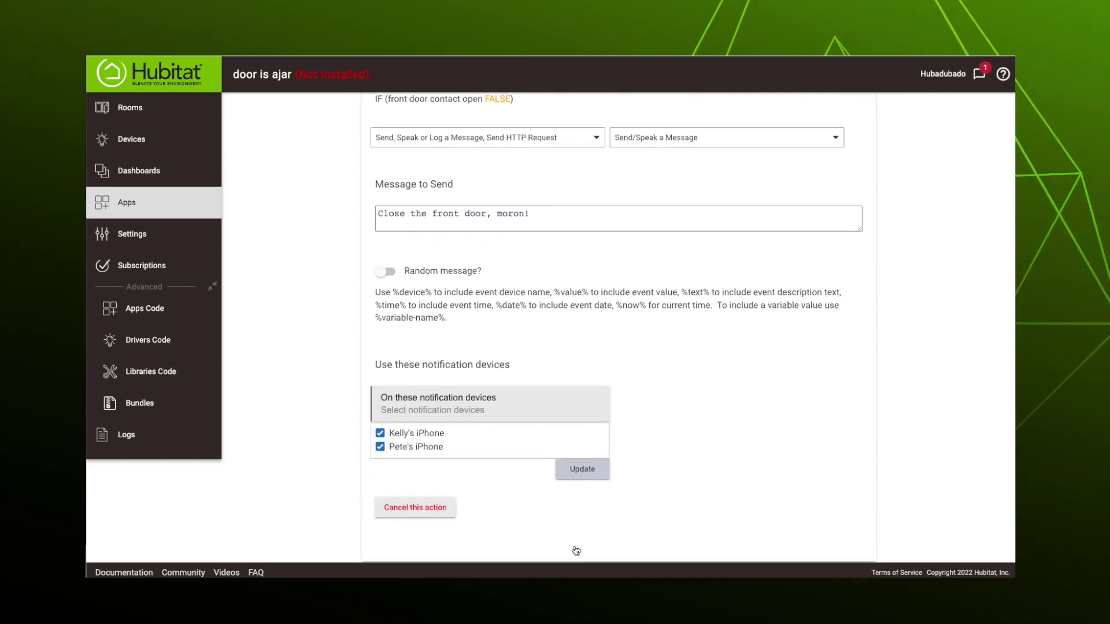
left_click(583, 469)
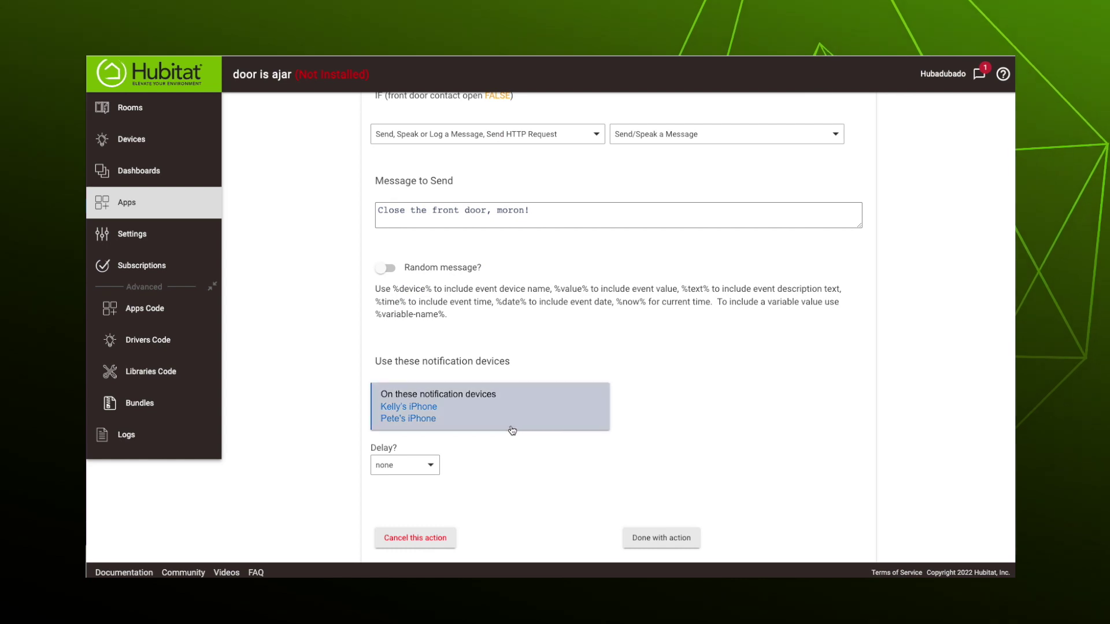
left_click(659, 503)
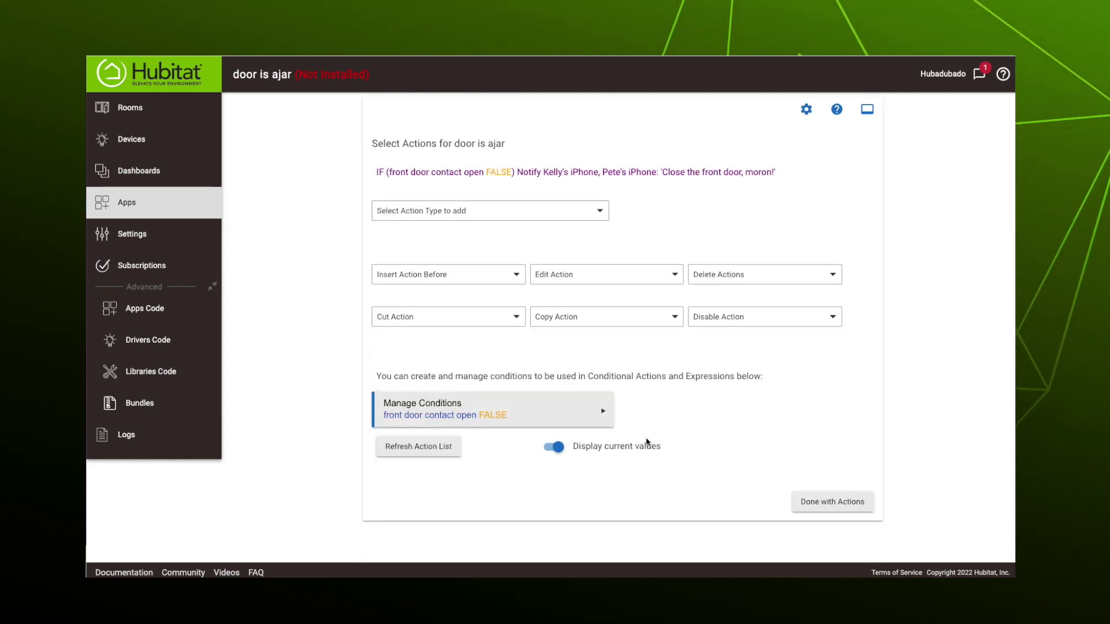
left_click(821, 494)
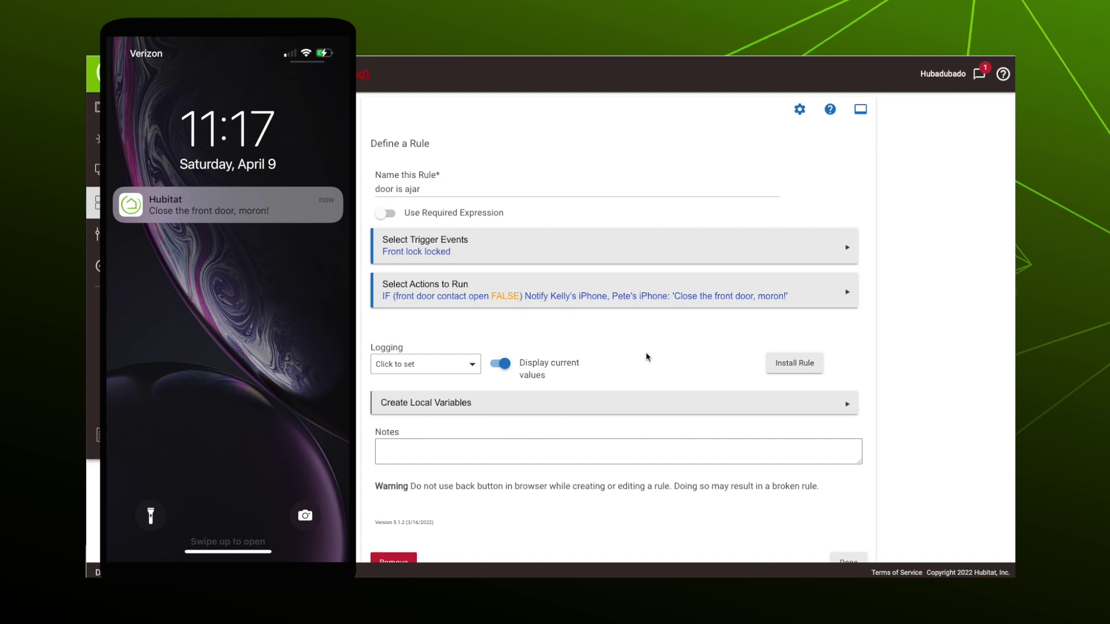
Save the 'door is ajar' rule and return to the Apps list
scroll(733, 433, "down", 1)
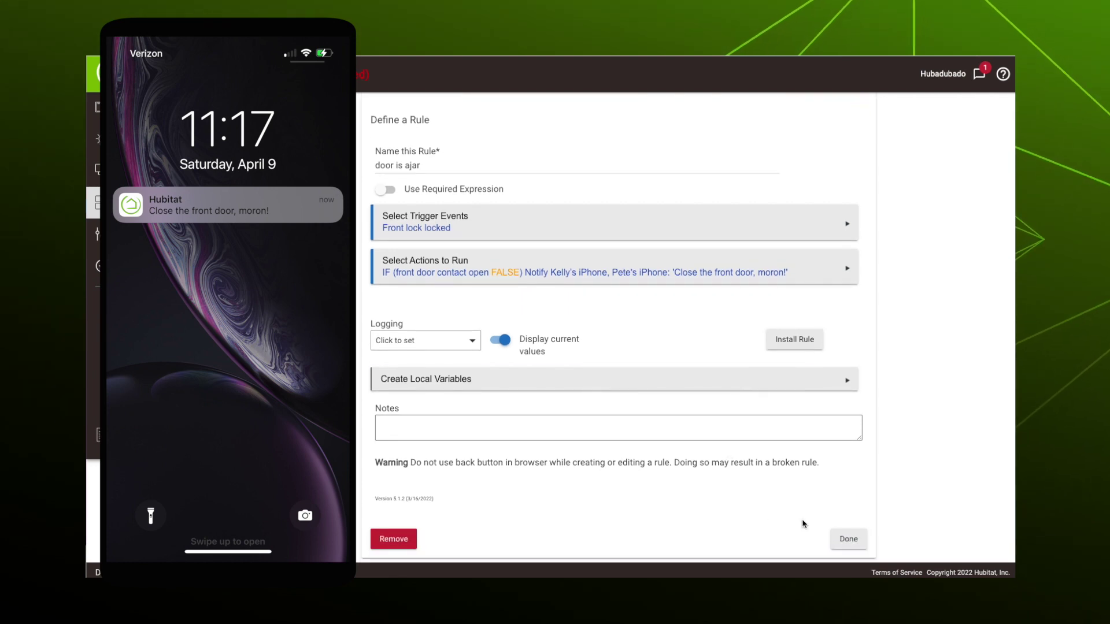
left_click(847, 540)
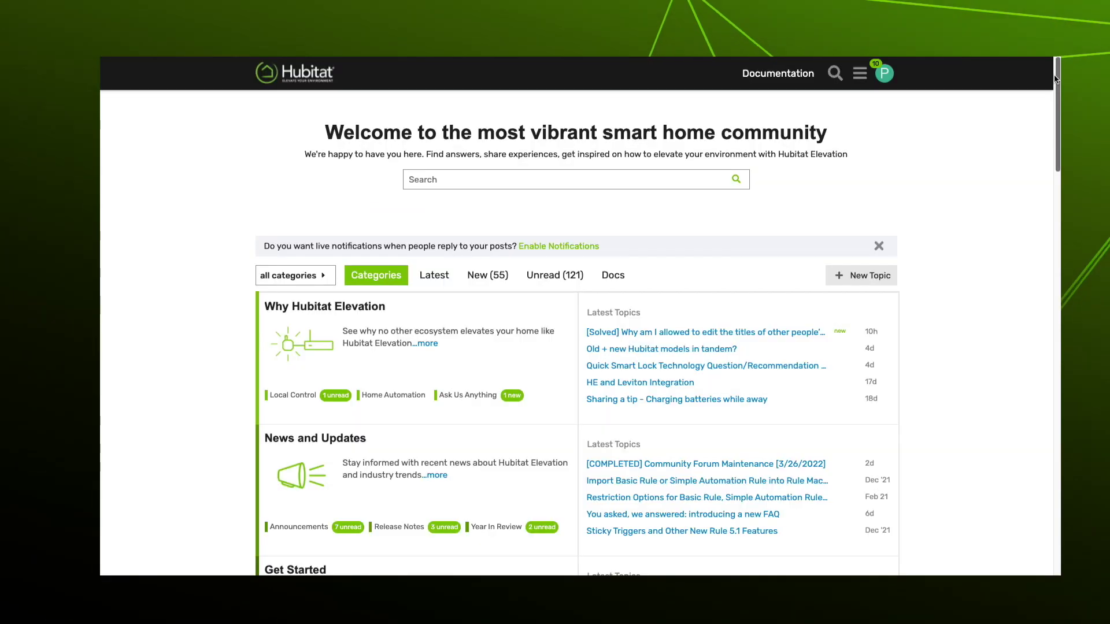
left_click_drag(1052, 74, 1051, 148)
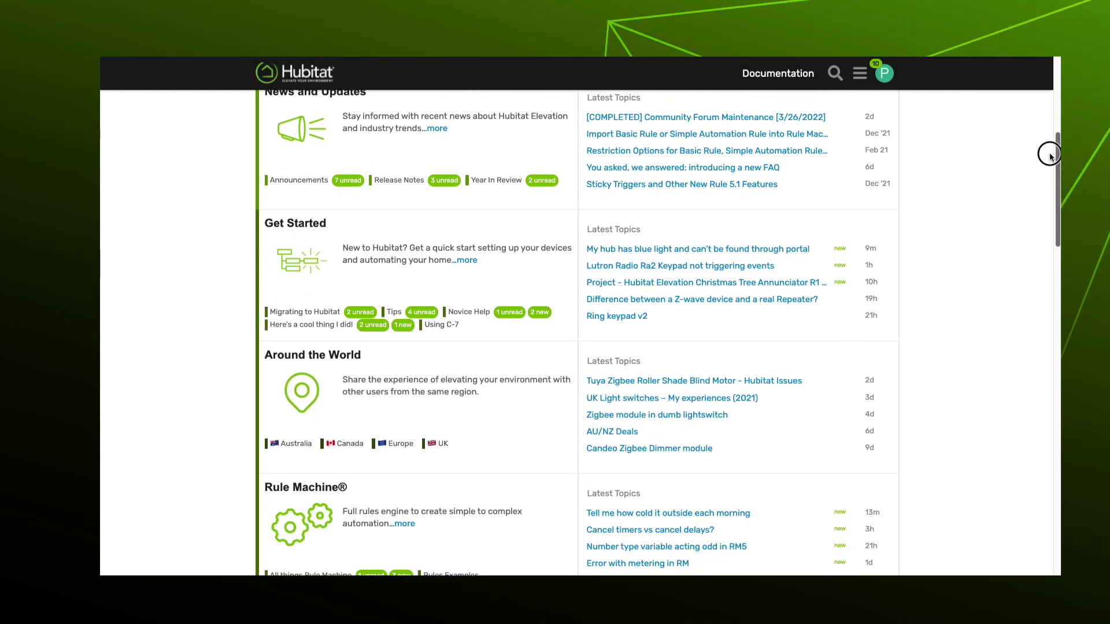